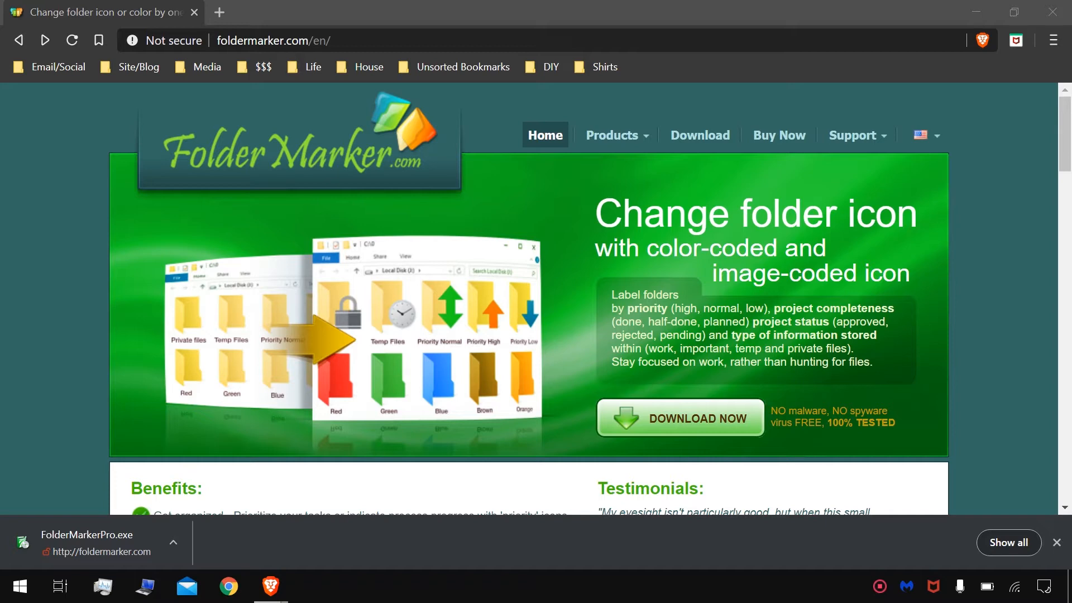
Open the VirusTotal website in a new browser tab
left_click(219, 12)
type("viru")
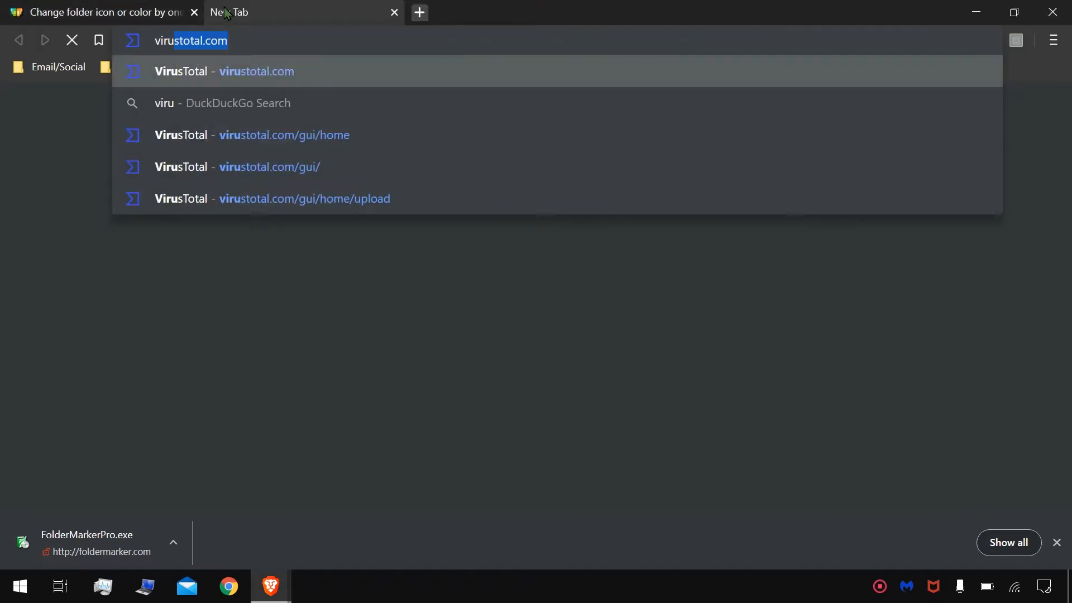
key("Return")
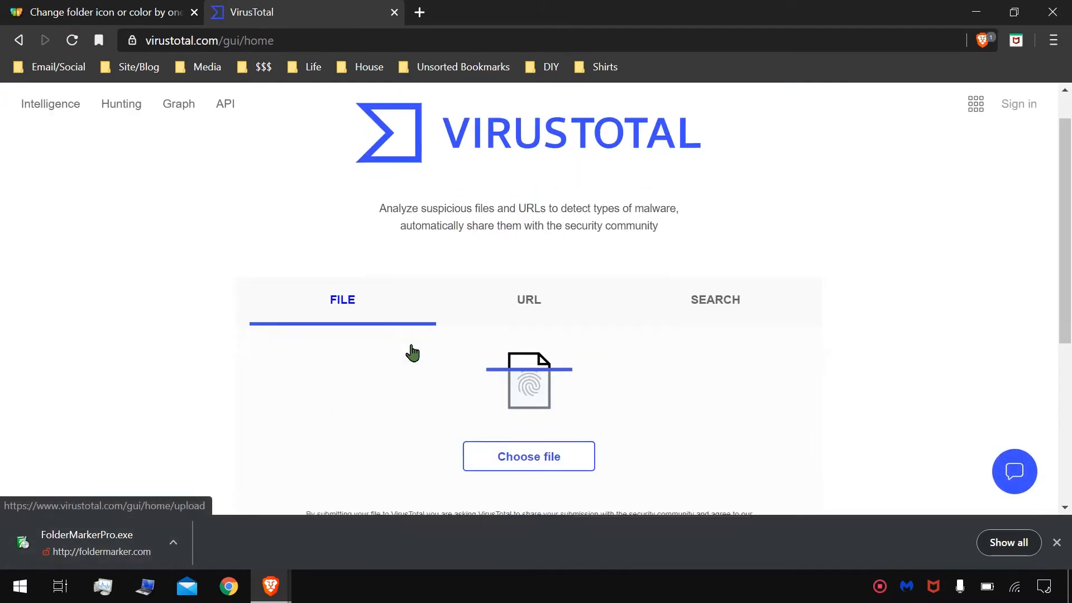
Upload the FolderMarkerPro file from the Desktop for a virus scan, and close the VirusTotal tab after viewing the report
scroll(412, 354, "down", 1)
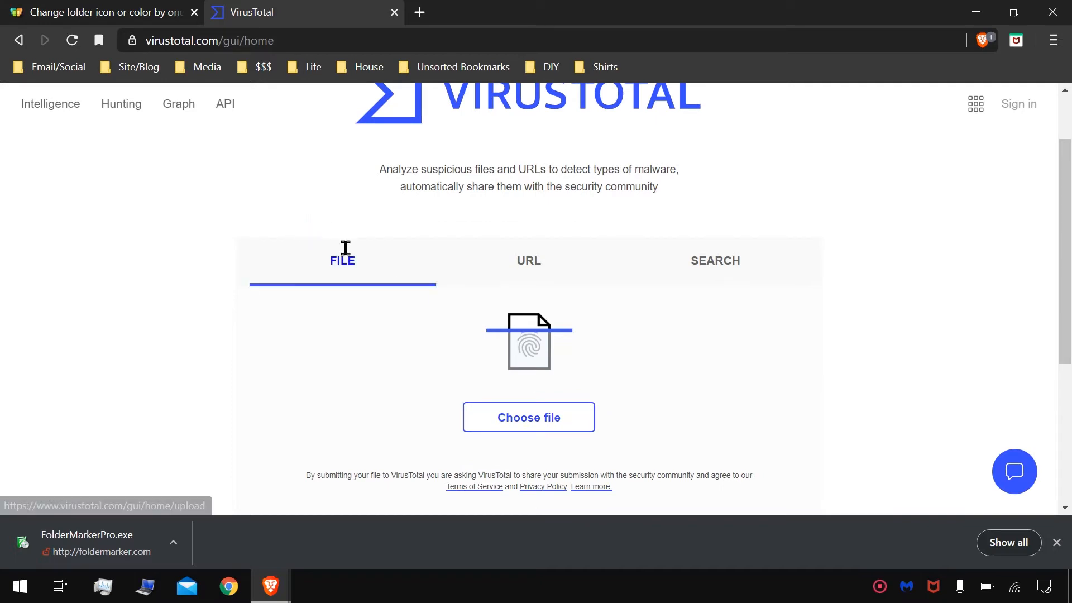
left_click(533, 269)
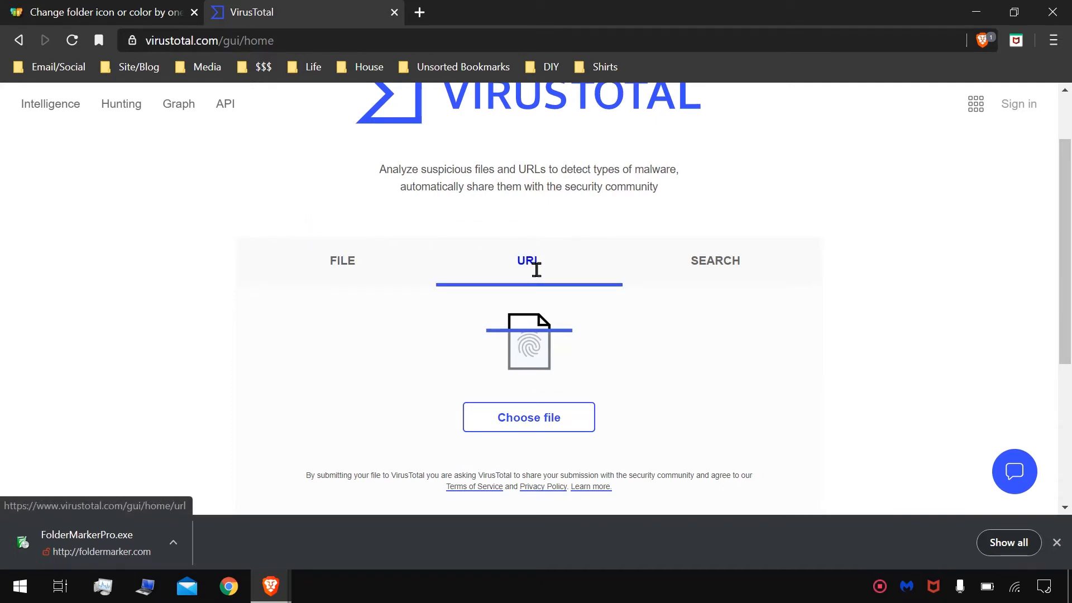
left_click(349, 271)
left_click(537, 342)
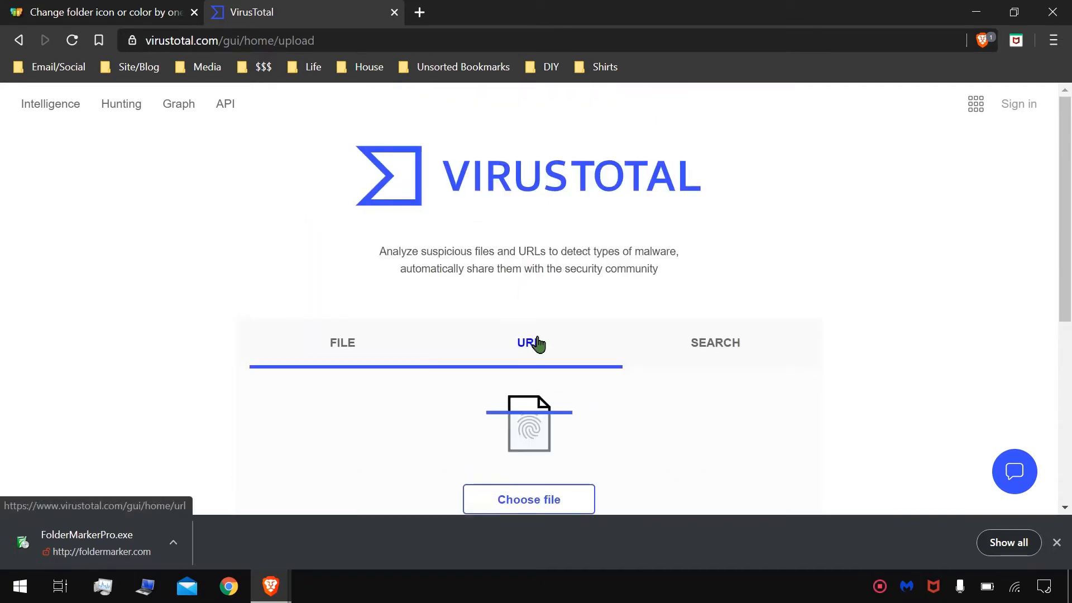
scroll(378, 260, "down", 2)
left_click(318, 206)
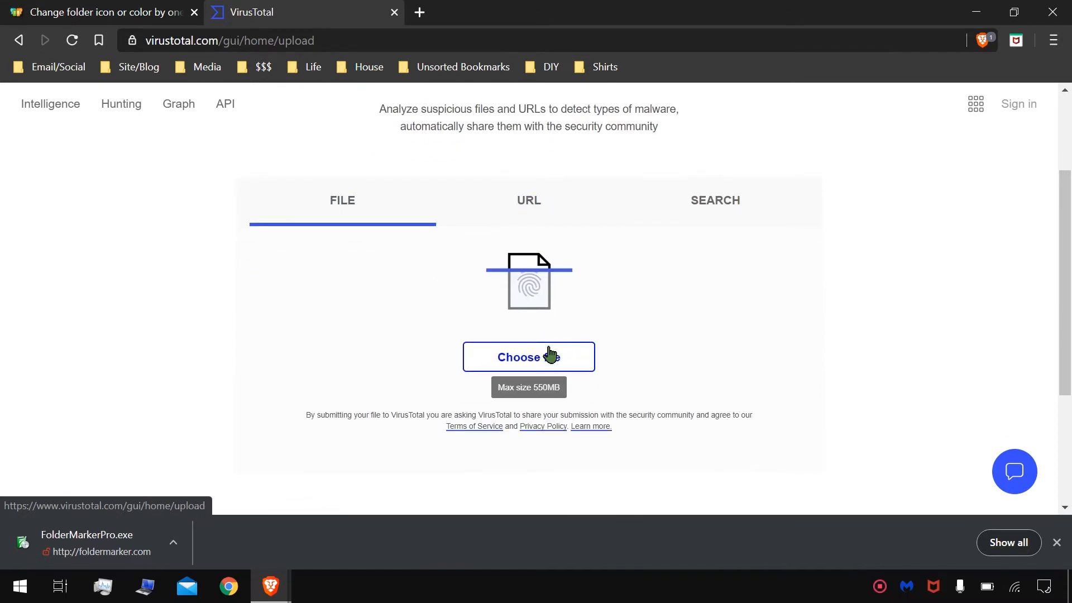
left_click(550, 356)
left_click(357, 152)
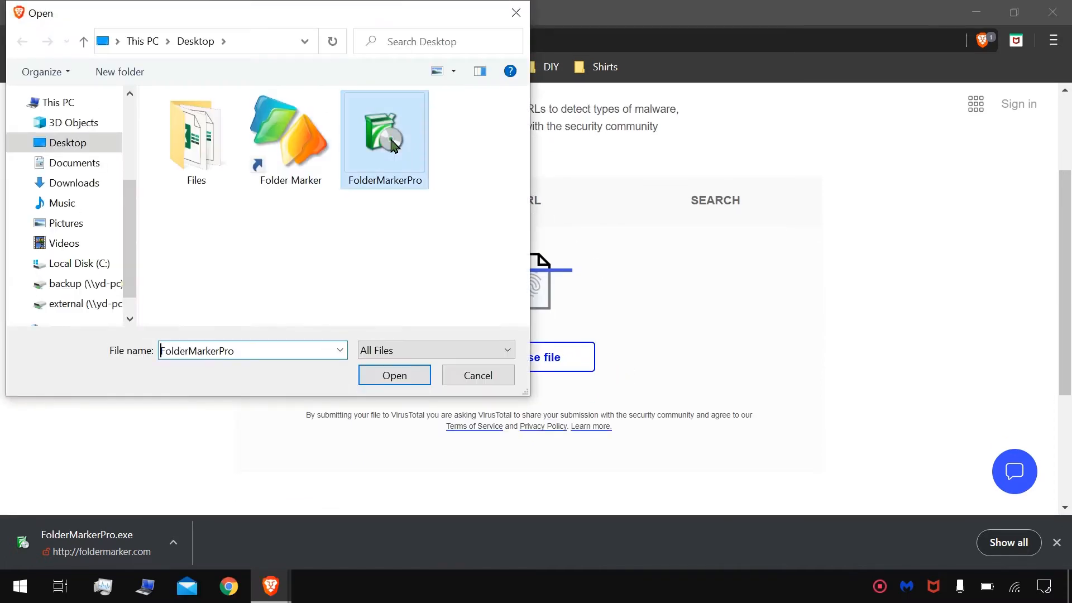
left_click(405, 379)
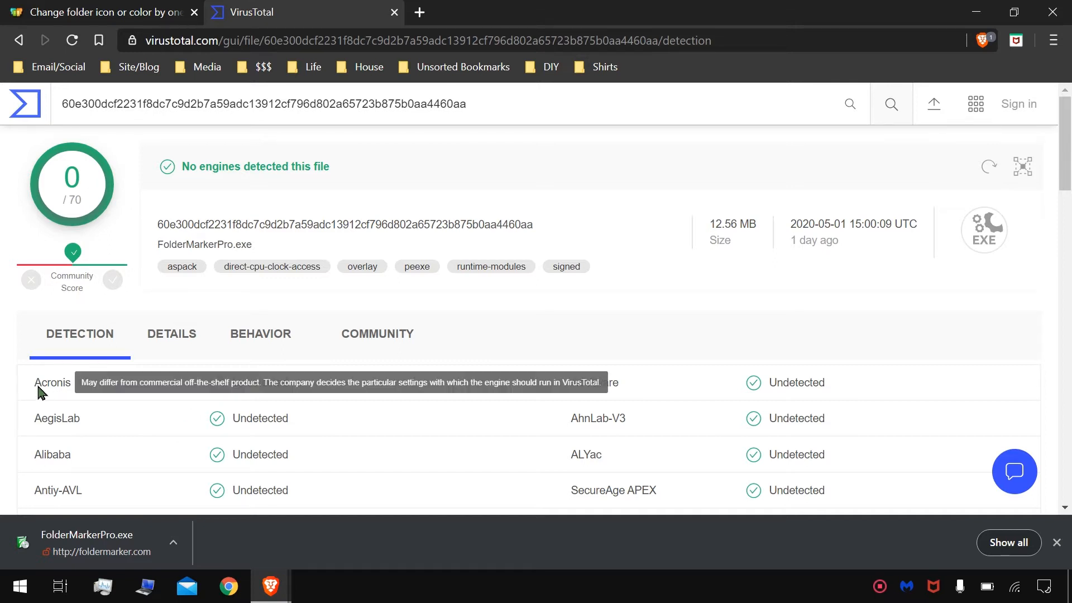
left_click(395, 13)
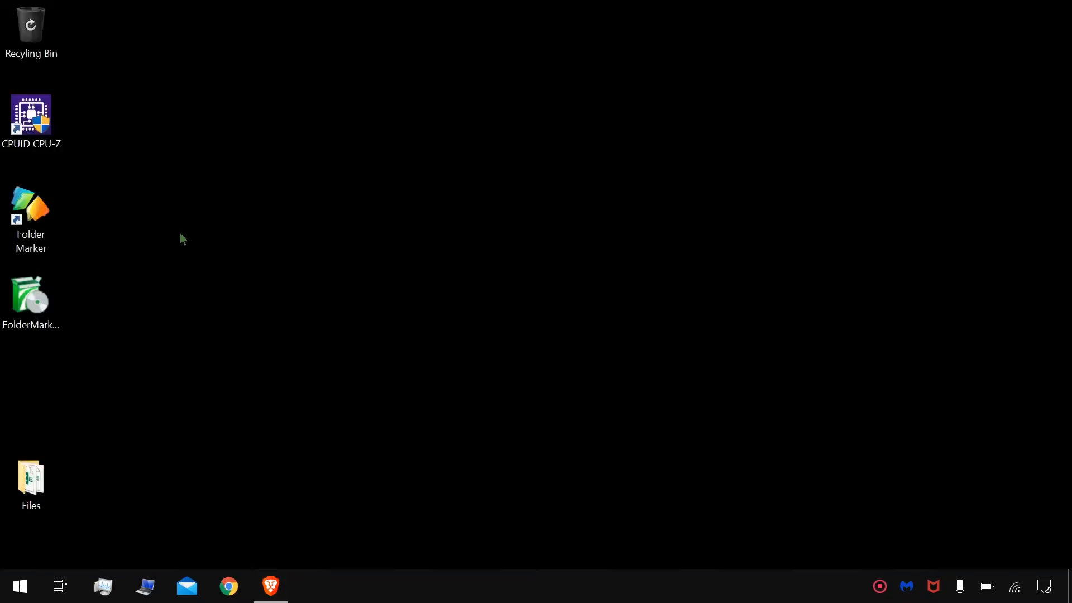
Discard the FolderMarkerPro installer in the desktop's recycle bin and launch Folder Marker from its desktop shortcut
left_click_drag(55, 322, 49, 54)
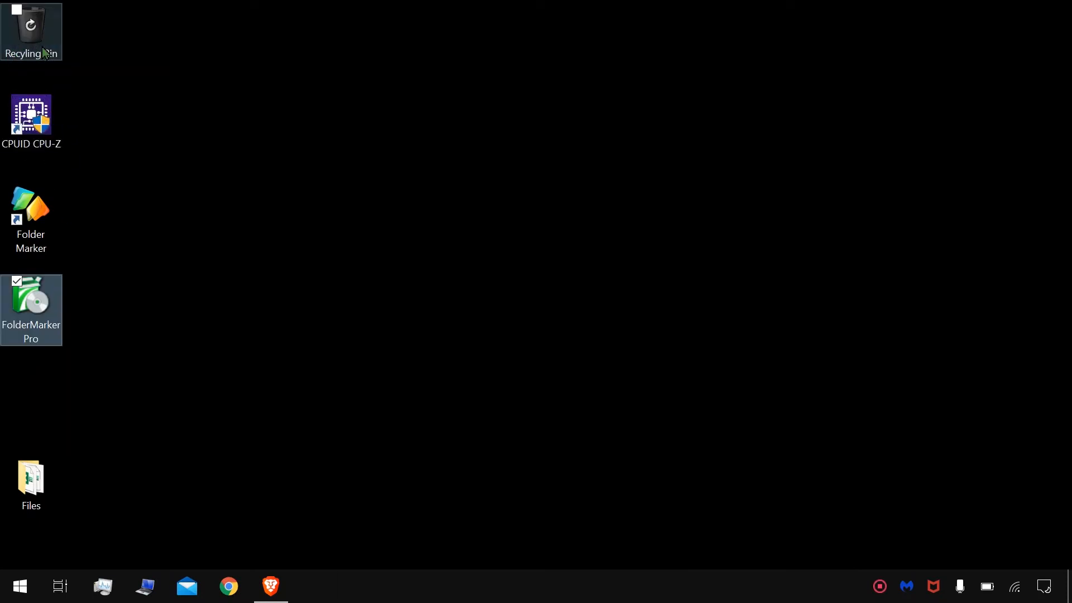
left_click(31, 223)
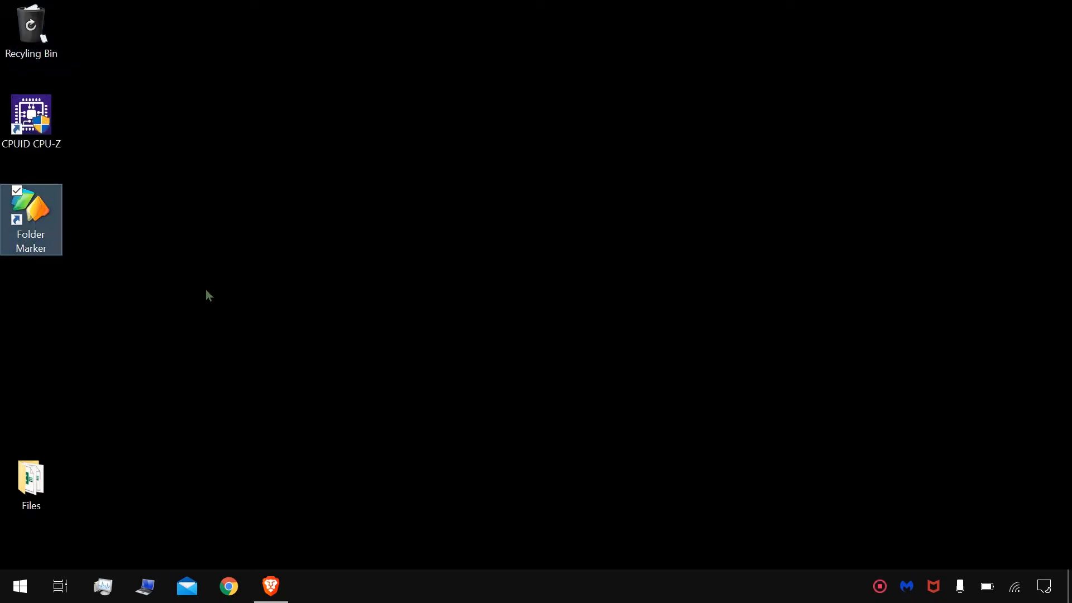
key("Return")
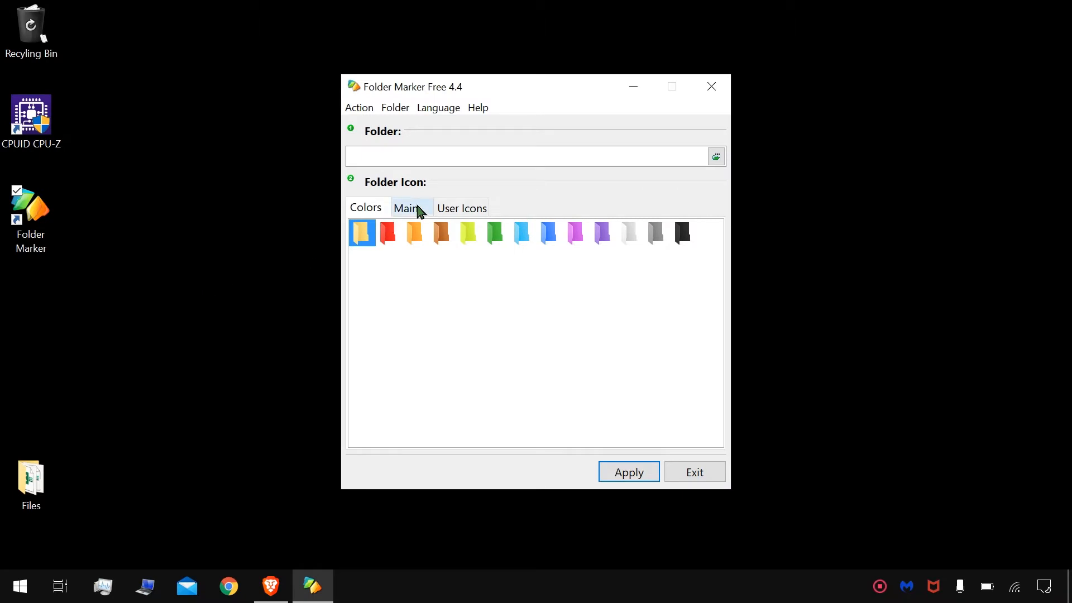
Examine the available folder icons in the Colors, Main and User Icons sets, including the addable icons from shell32.dll
left_click(388, 239)
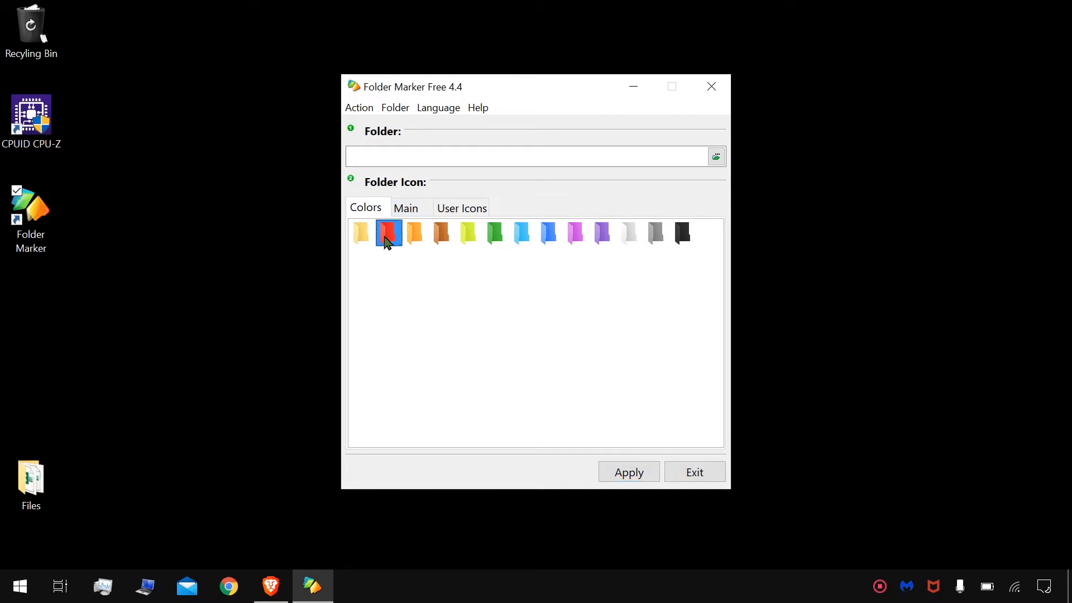
left_click(439, 238)
left_click(407, 208)
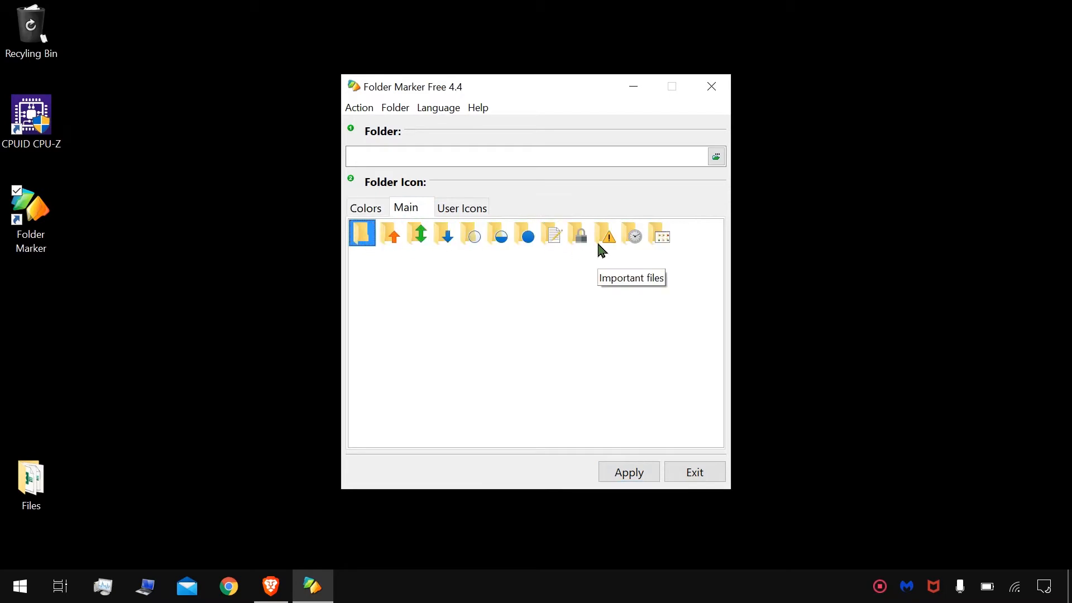
left_click(474, 212)
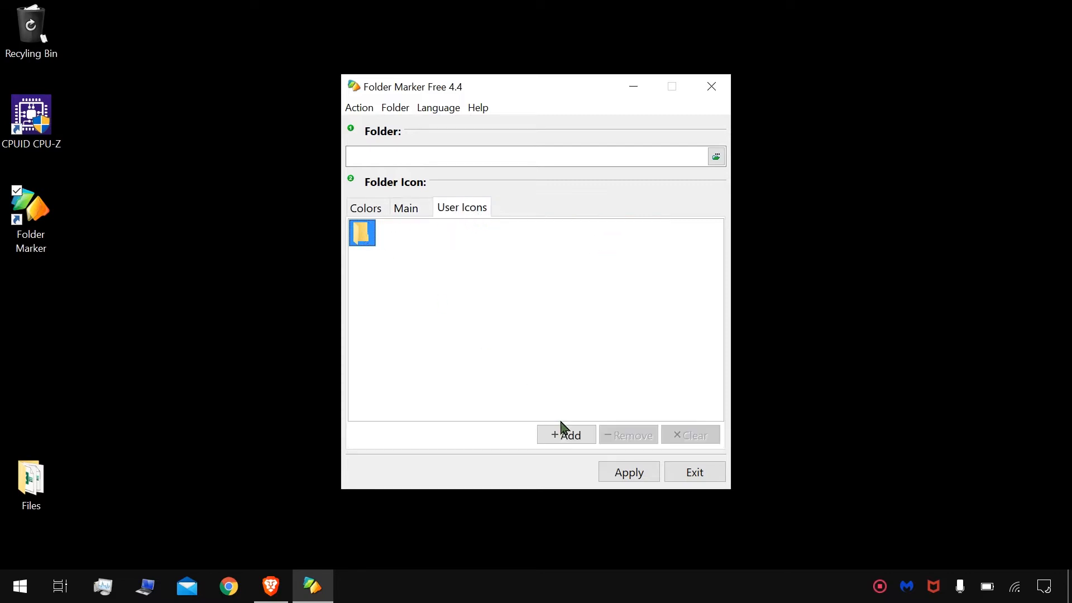
left_click(575, 446)
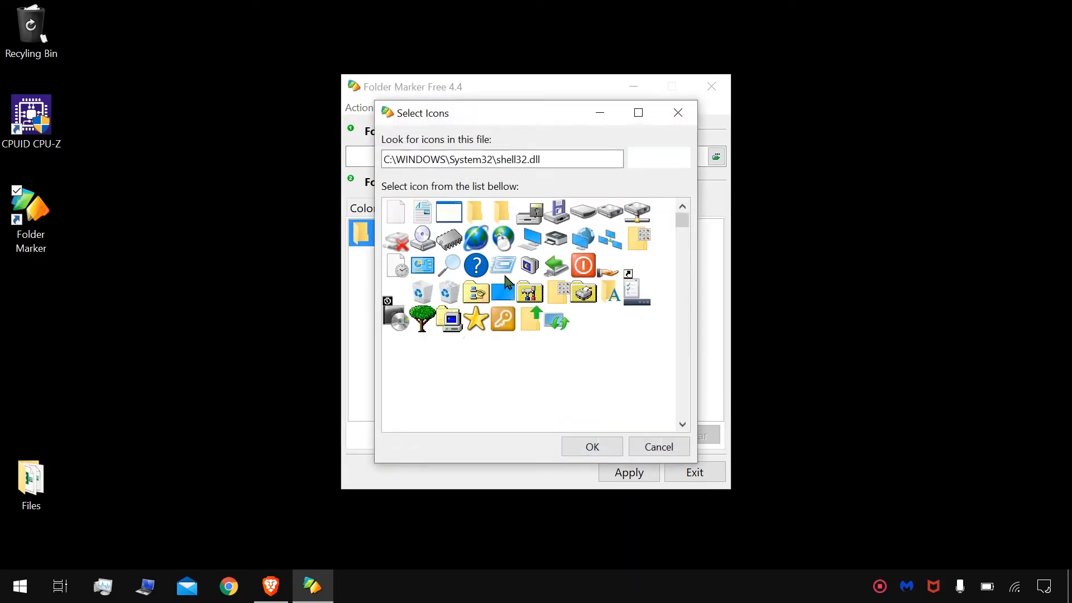
left_click(684, 426)
left_click(683, 426)
left_click(683, 425)
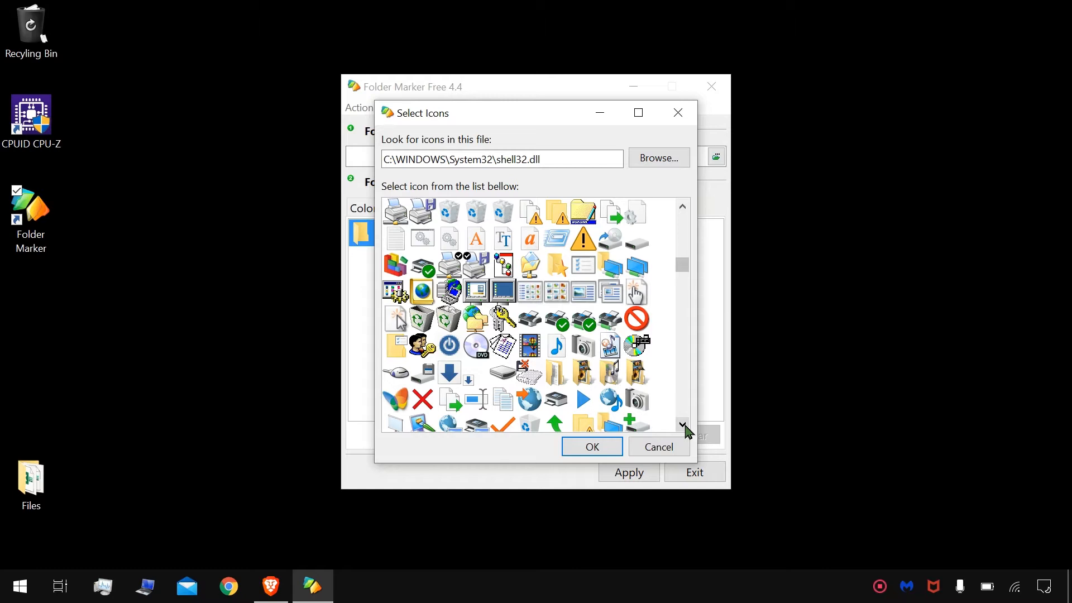
left_click(668, 447)
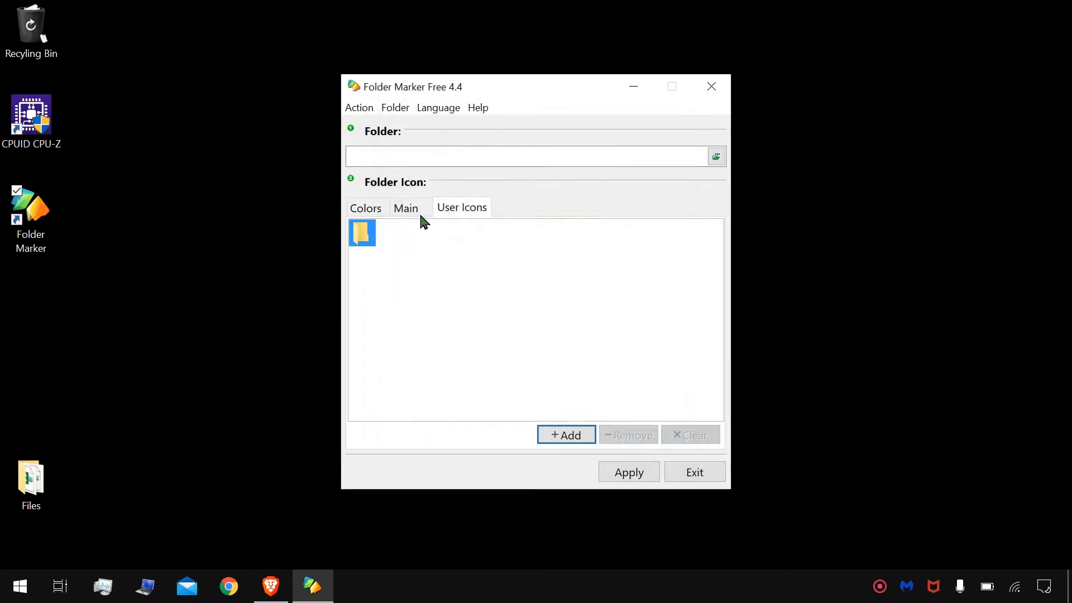
left_click(369, 208)
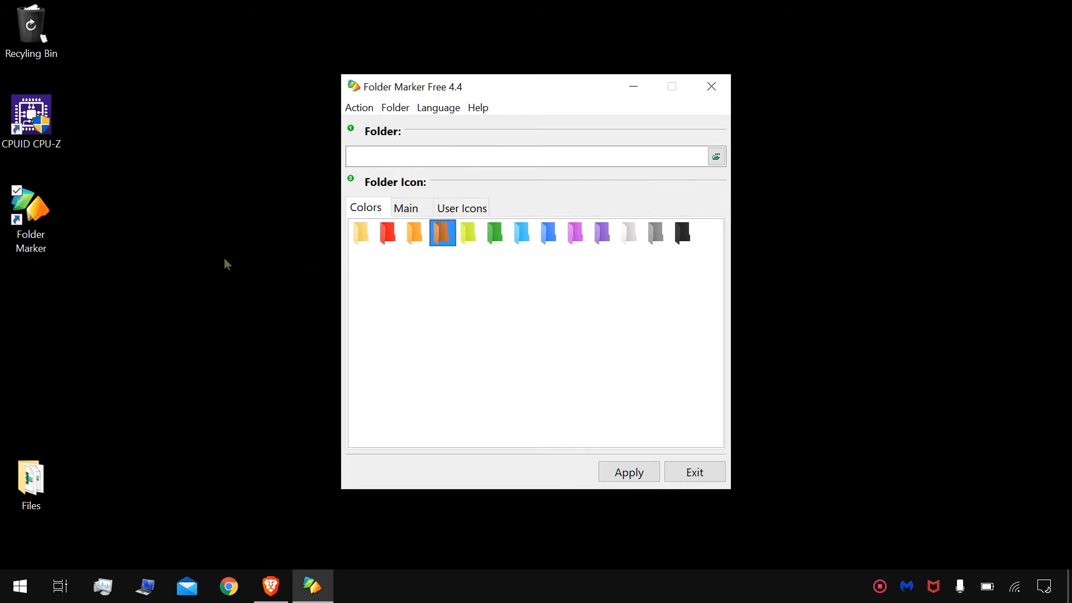
Create a desktop folder named Urgent and place it directly below the Folder Marker shortcut
right_click(169, 268)
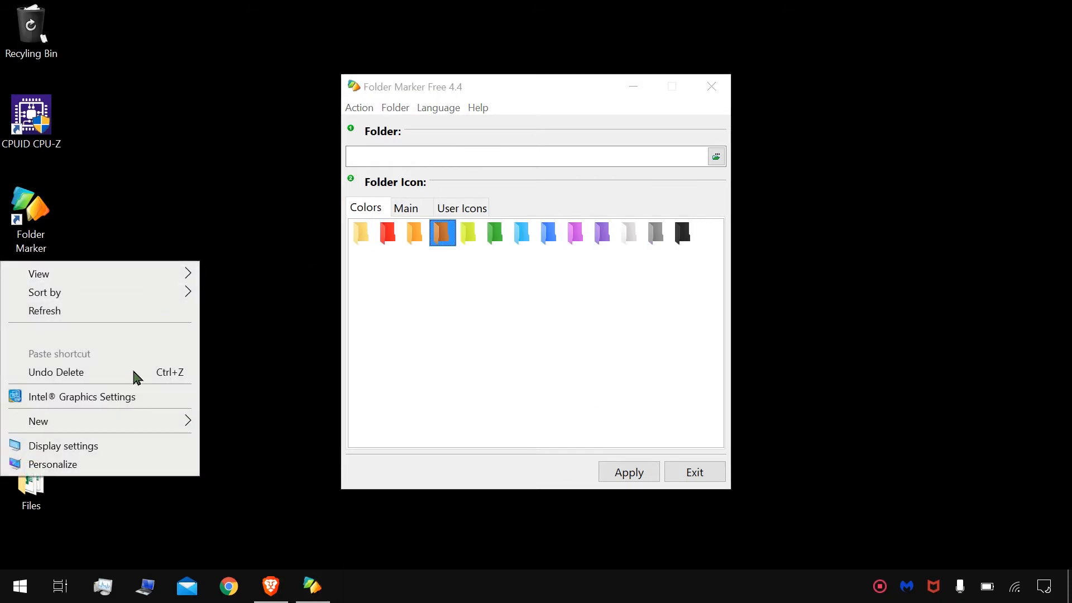
mouse_move(137, 425)
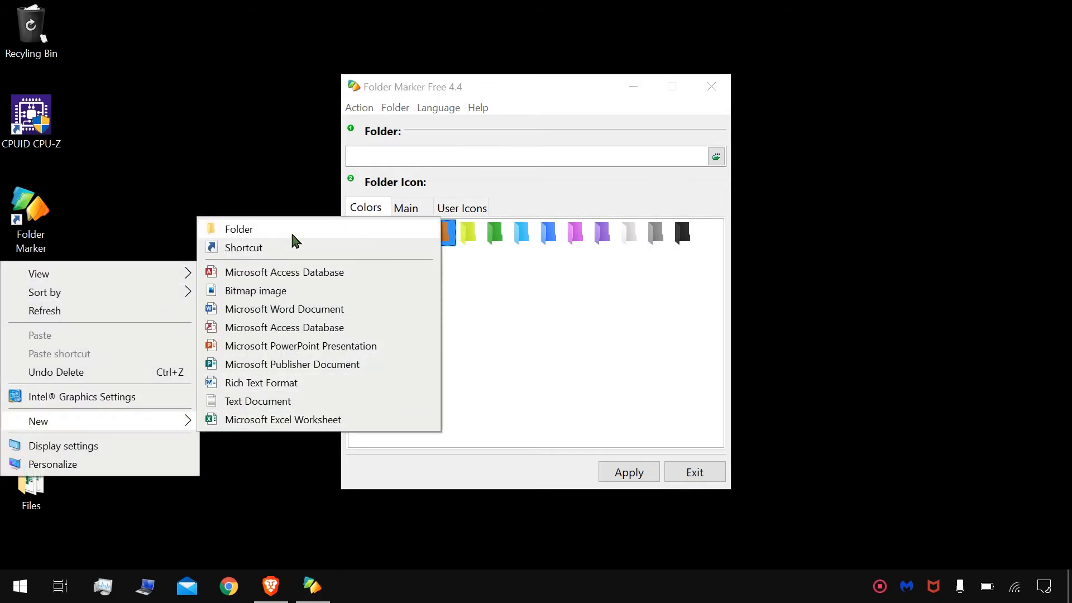
left_click(293, 237)
type("Urgent")
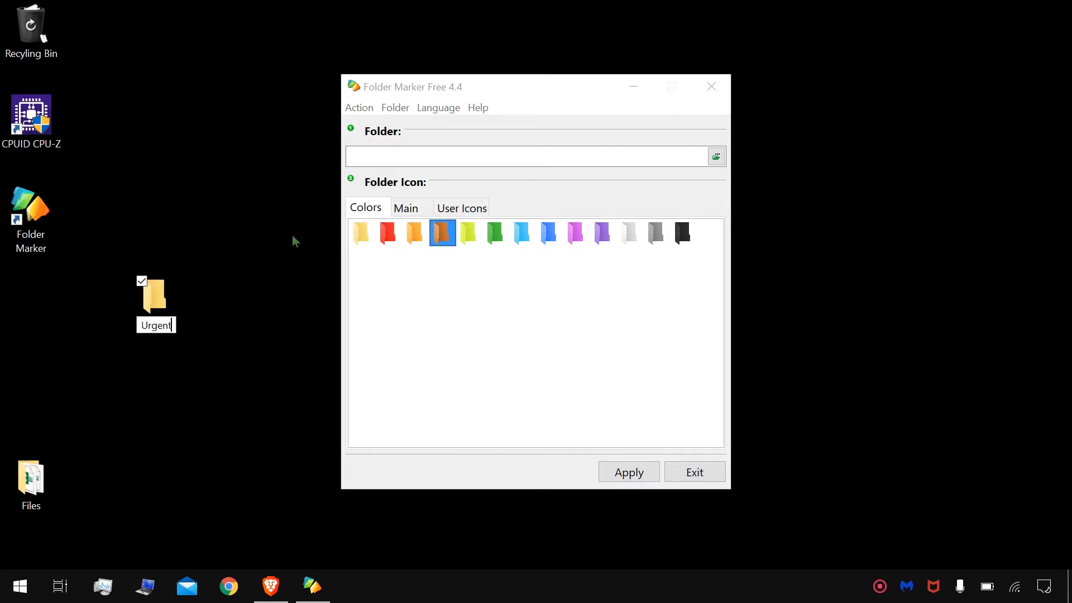
key("Return")
left_click_drag(185, 302, 61, 299)
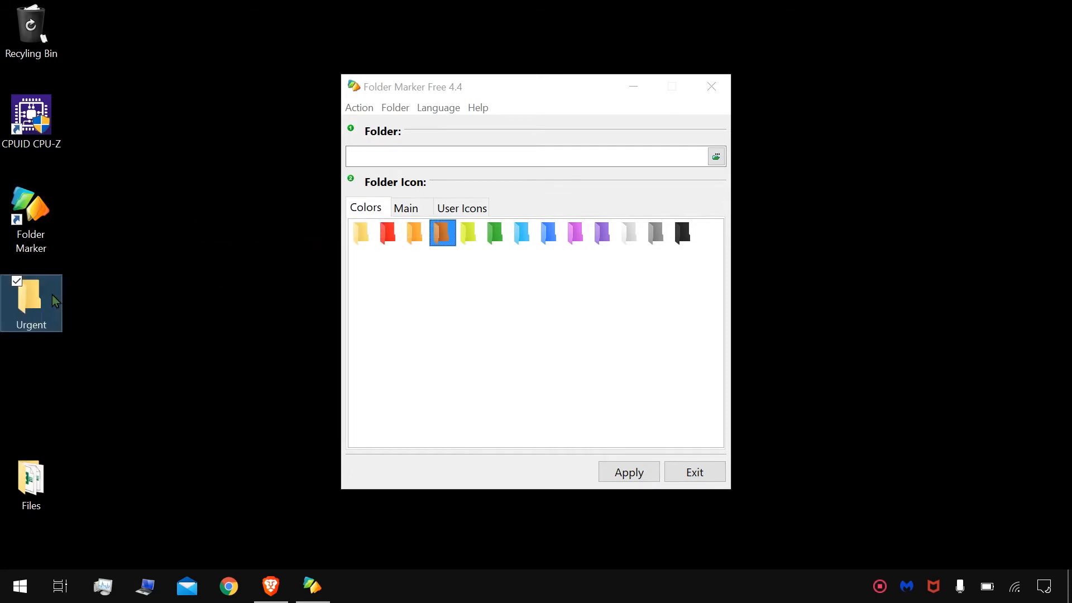
left_click(119, 276)
left_click(29, 296)
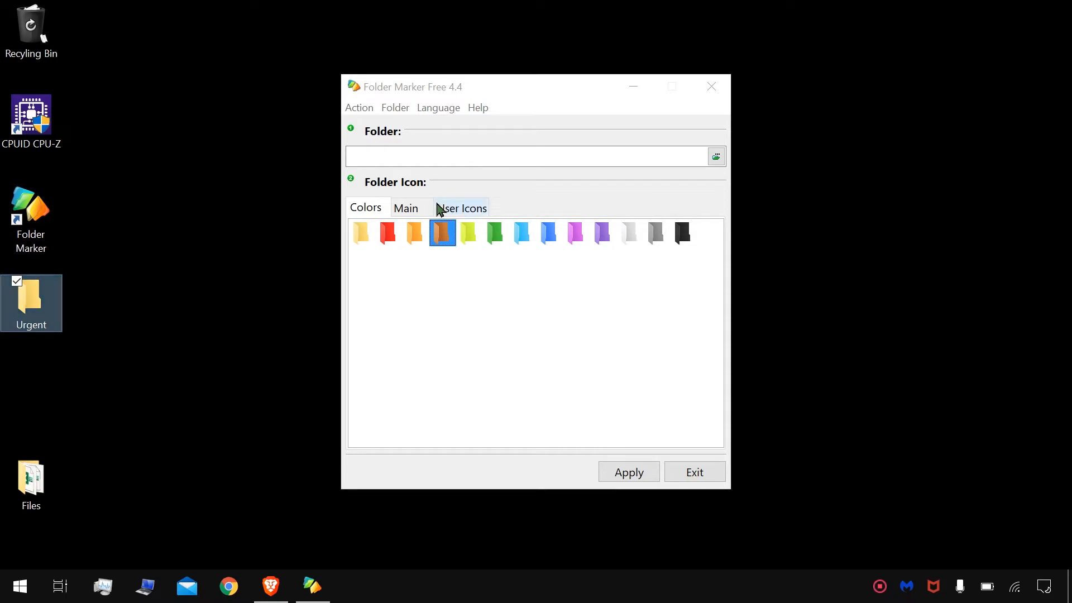
Choose the Urgent folder on the Desktop as the folder whose icon Folder Marker changes
left_click(501, 200)
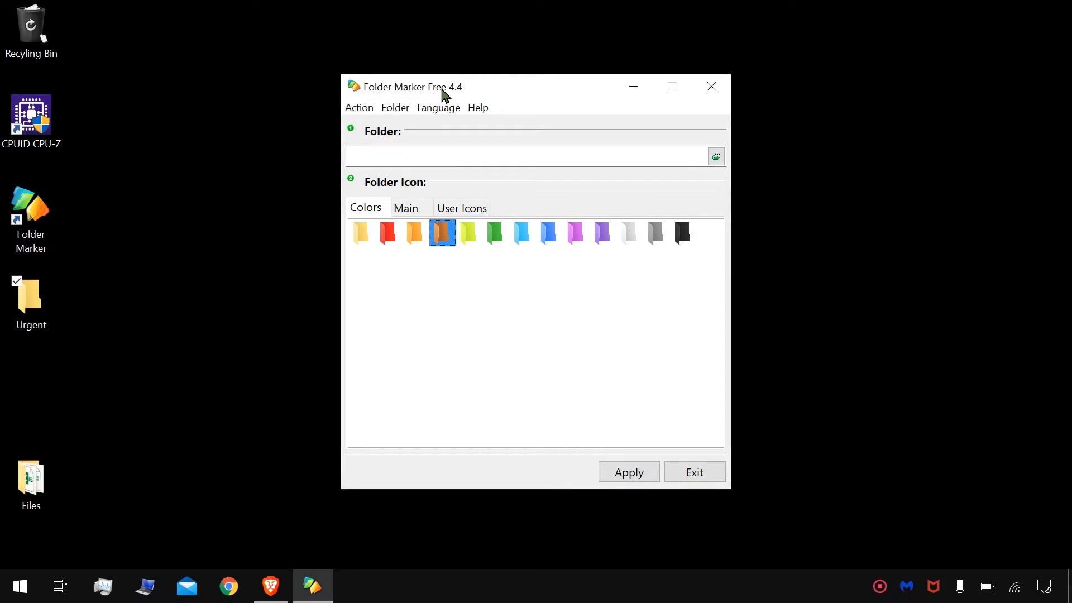
left_click_drag(438, 95, 424, 94)
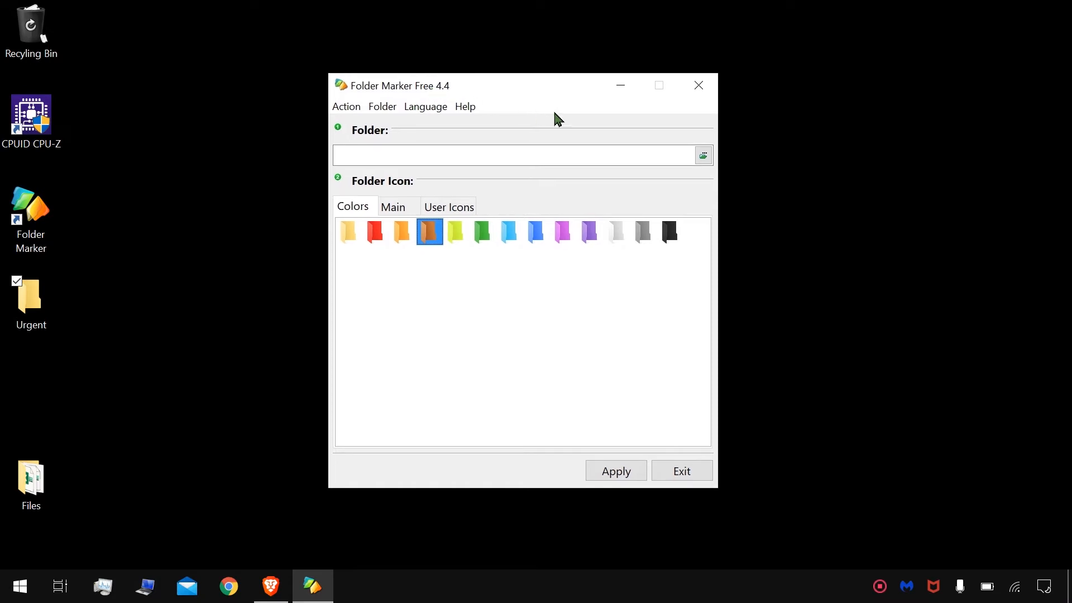
left_click(703, 155)
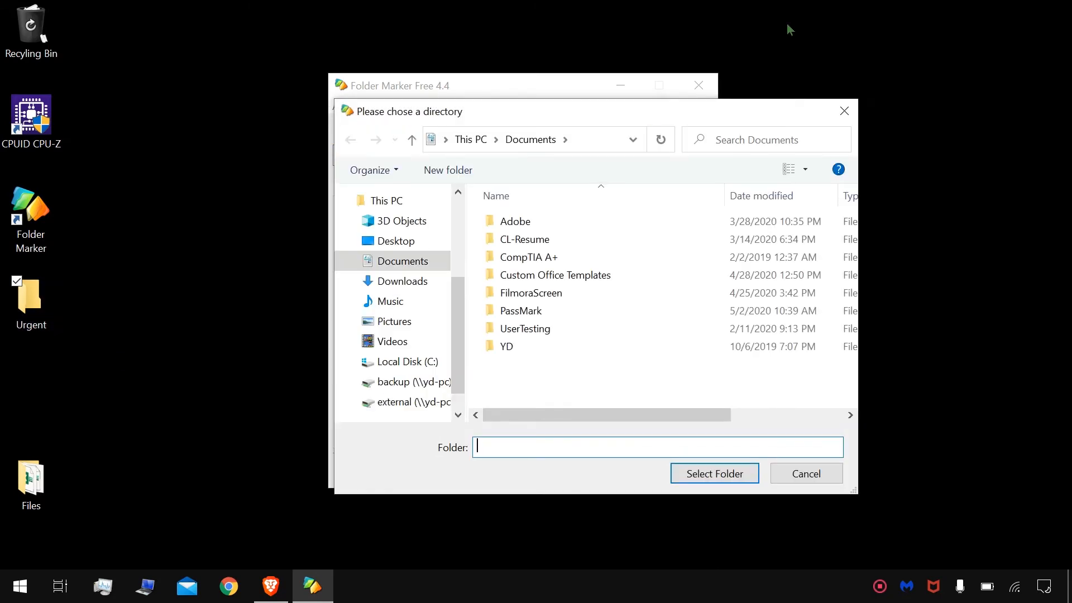
left_click(426, 241)
left_click(635, 251)
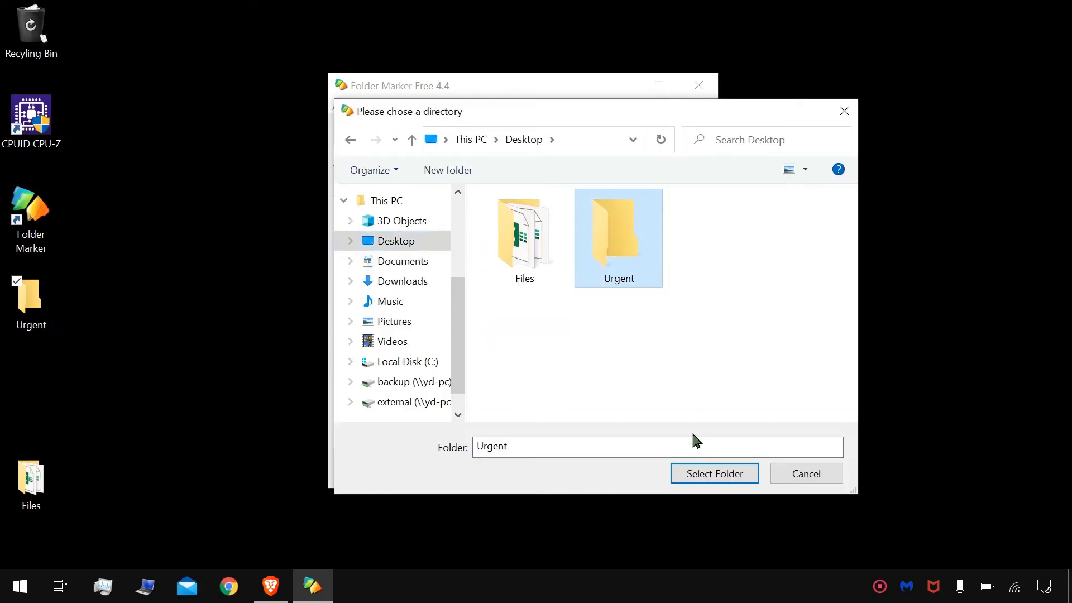
left_click(719, 474)
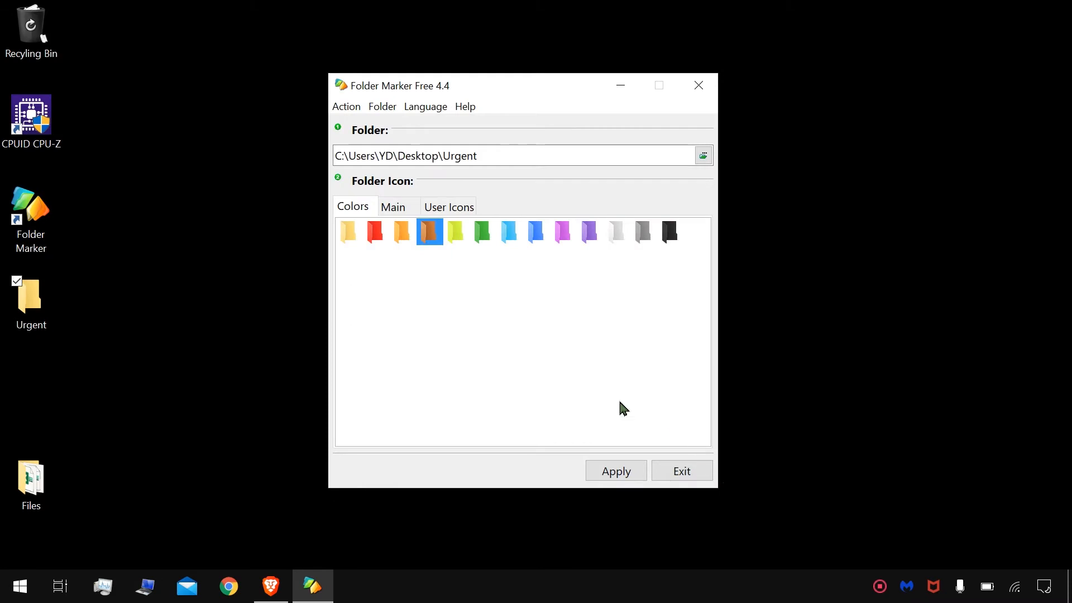
Apply the red colour icon to the Urgent folder, and briefly open the folder from the desktop as a check
left_click(376, 233)
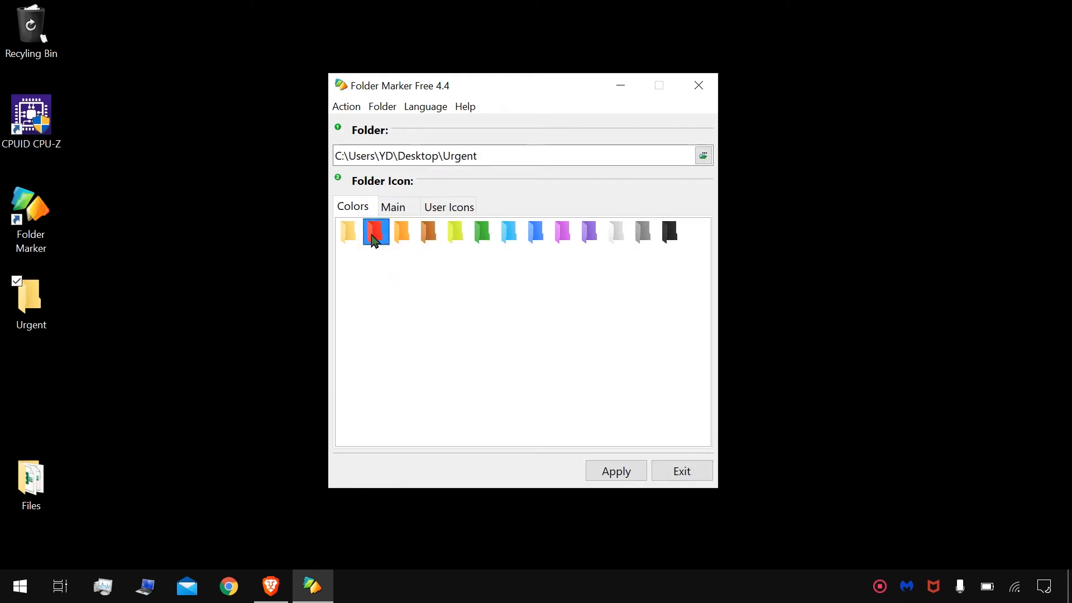
left_click(625, 472)
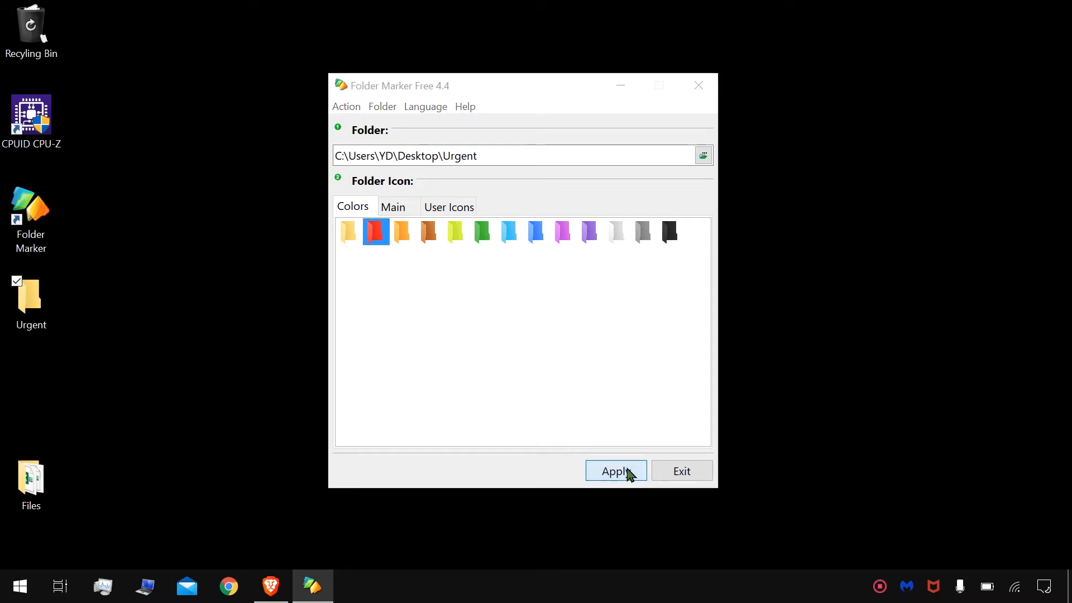
left_click(38, 321)
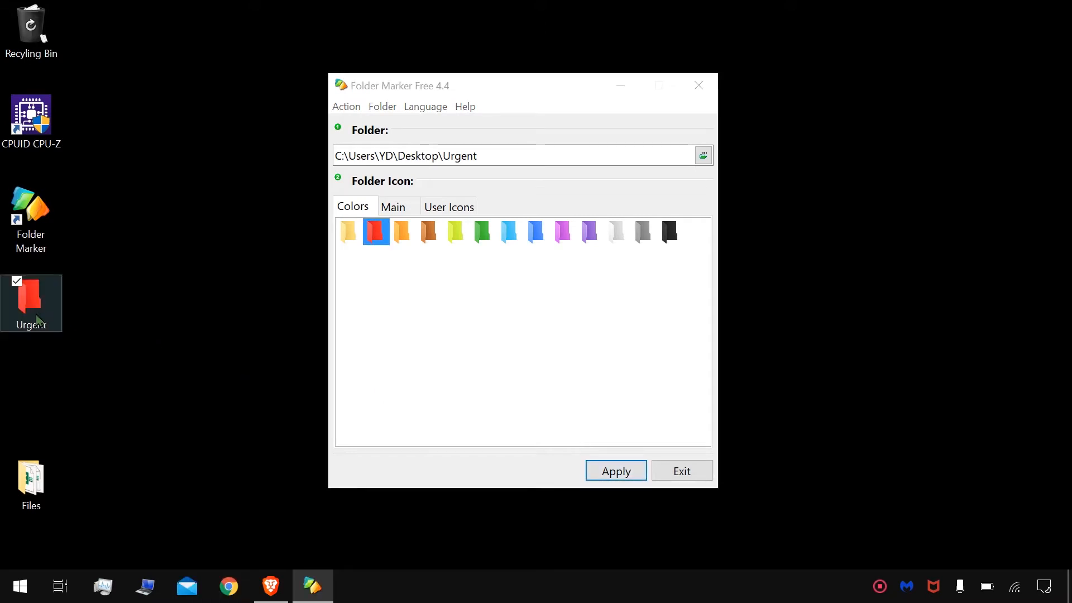
double_click(56, 316)
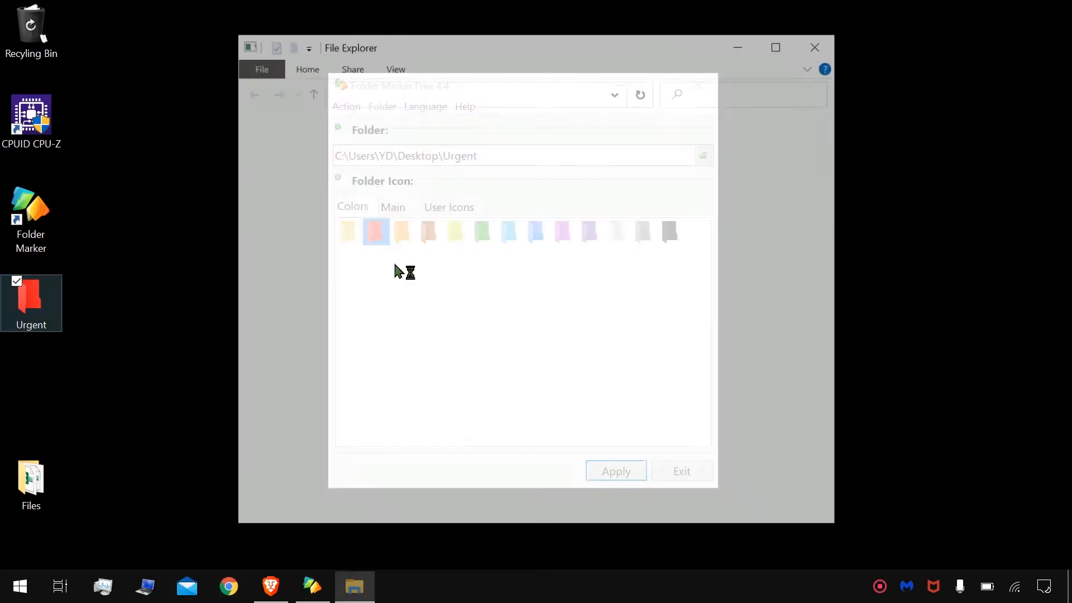
left_click(816, 45)
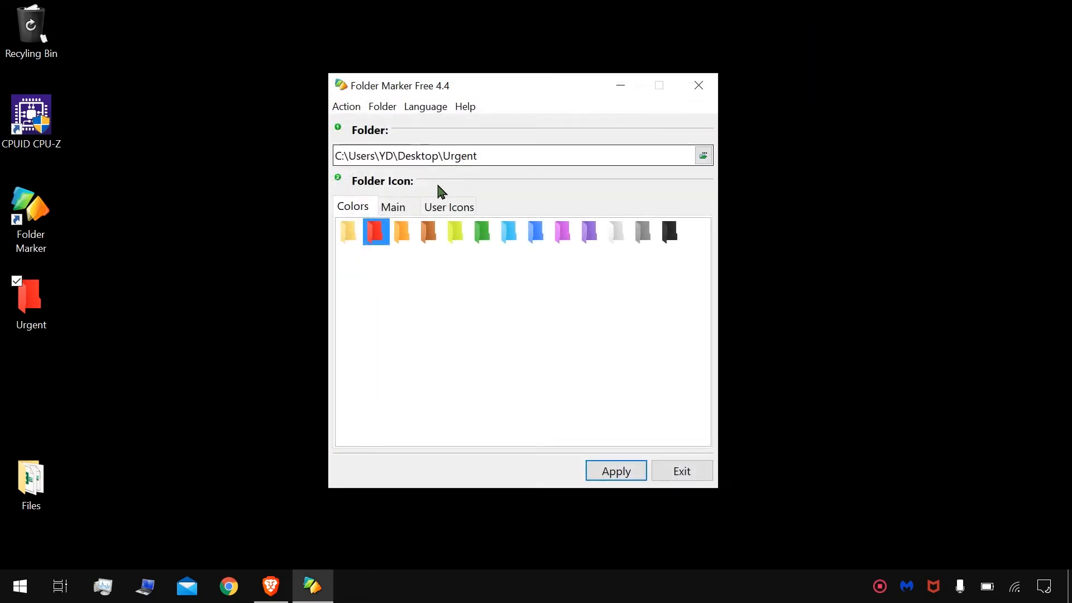
Apply the orange up-arrow icon from the Main set to the Urgent folder, and view the Colors and User Icons sets again
left_click(404, 209)
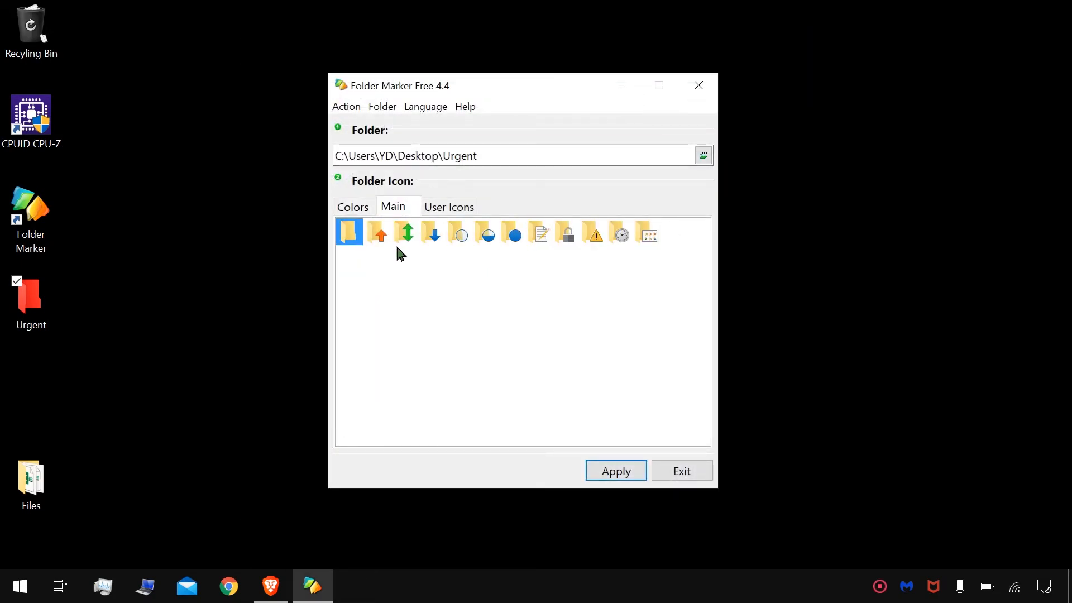
left_click(381, 243)
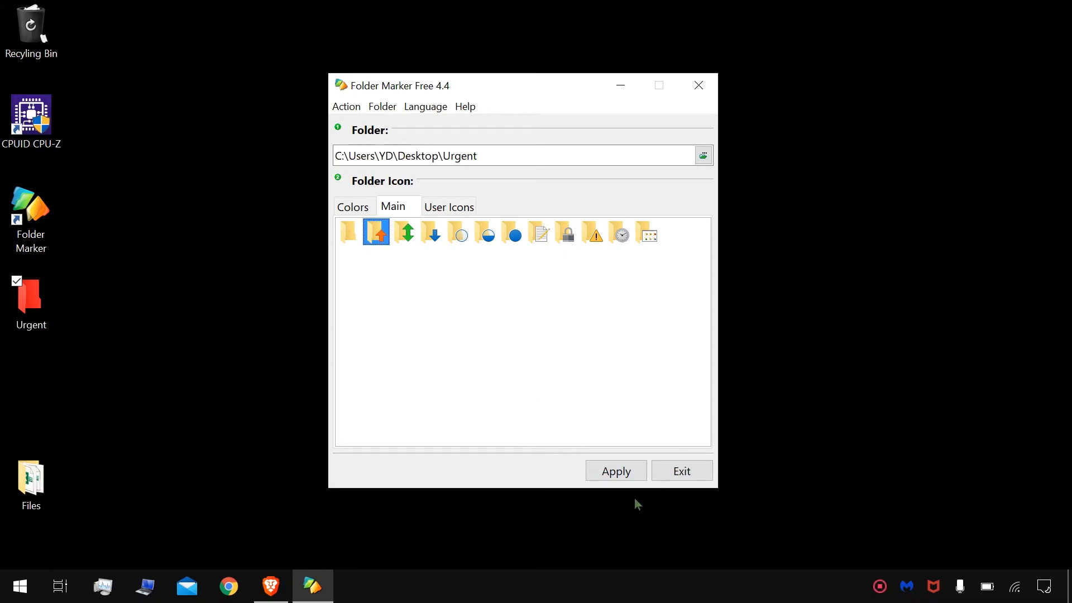
left_click(620, 472)
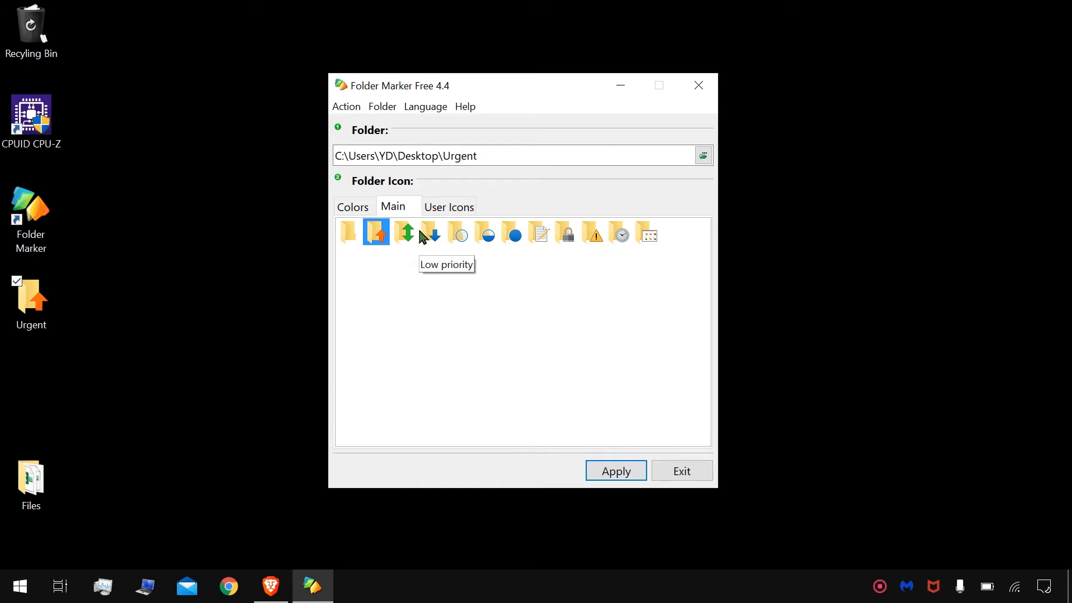
left_click(365, 211)
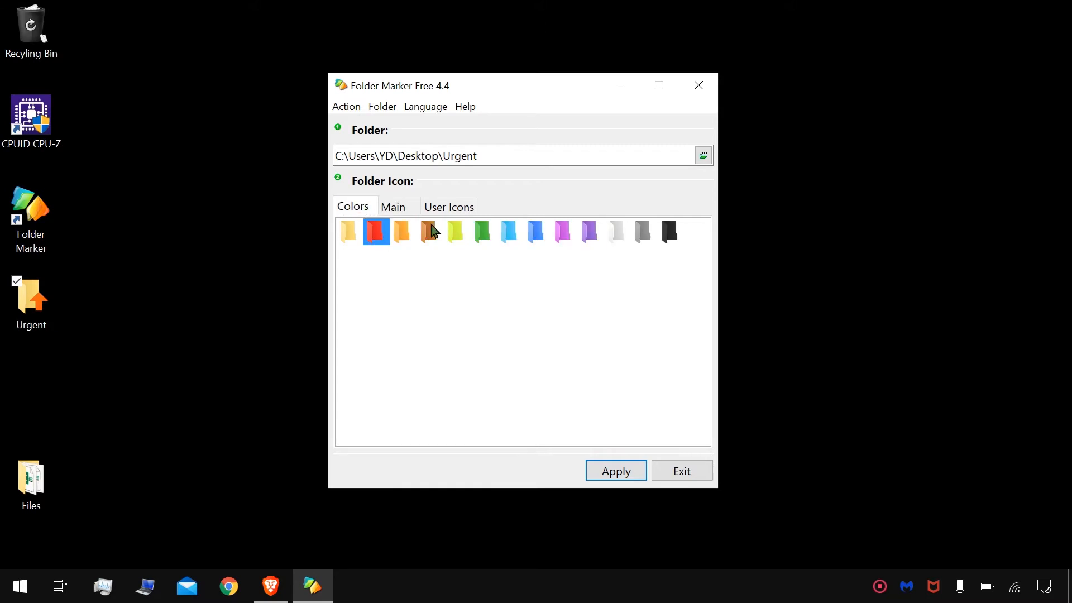
left_click(470, 215)
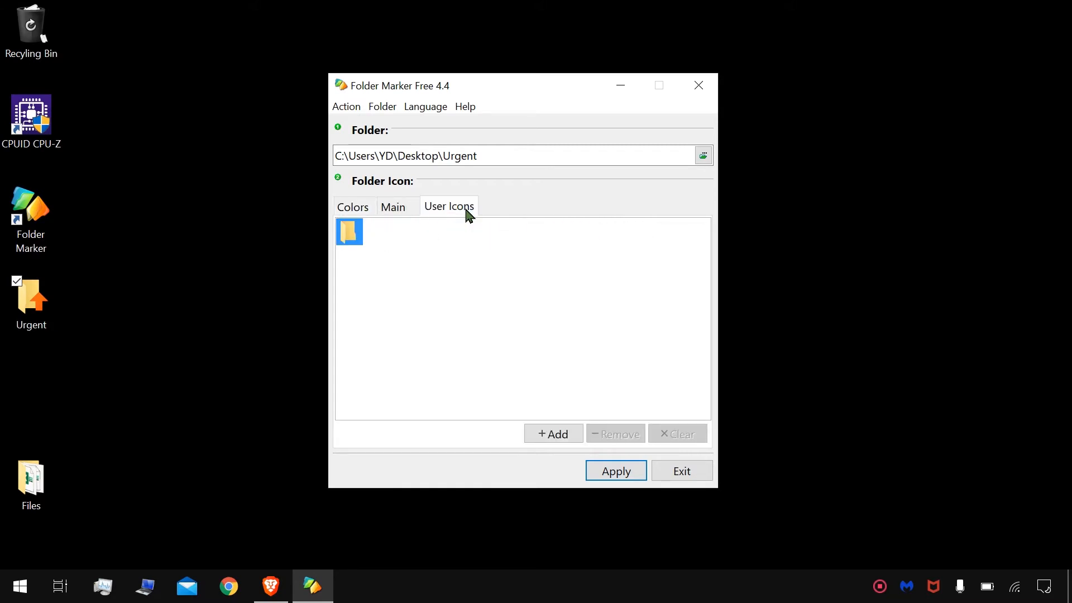
Create a desktop folder named Receipts and place it directly below the Urgent folder
right_click(106, 309)
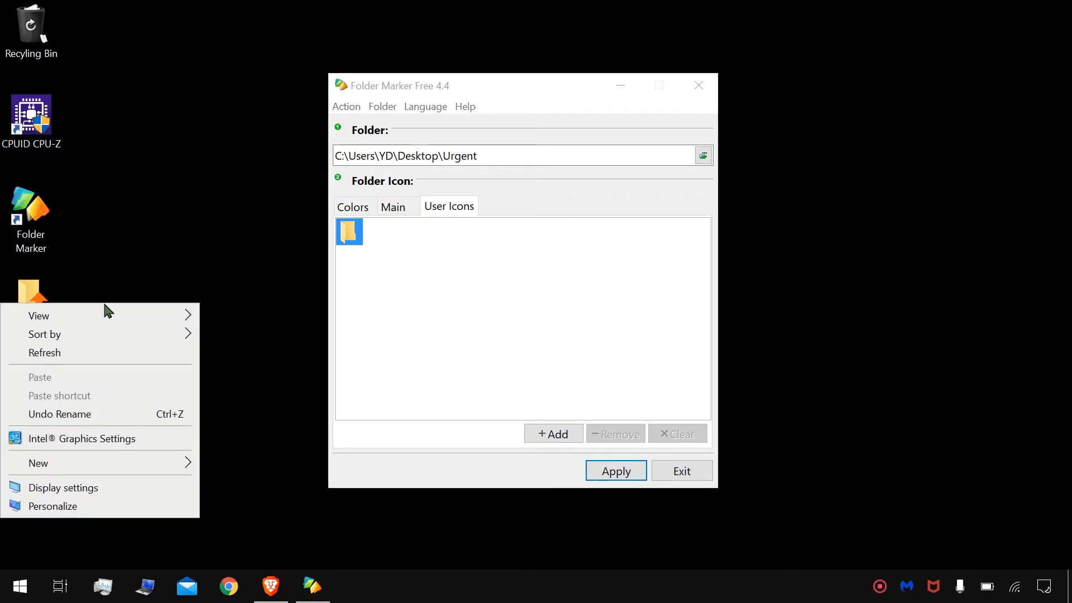
mouse_move(118, 469)
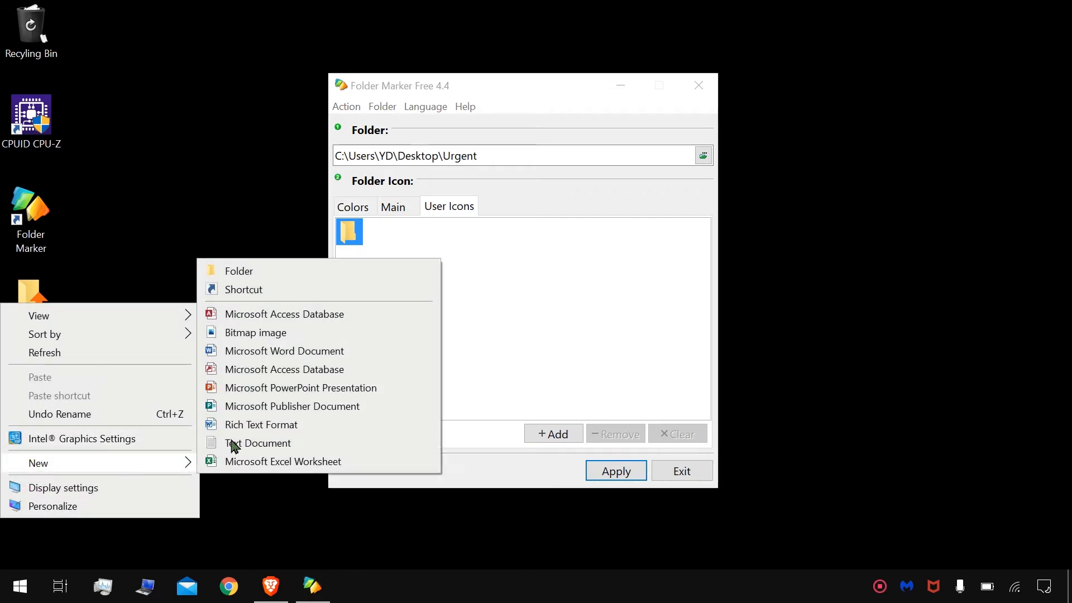
left_click(289, 270)
type("Re")
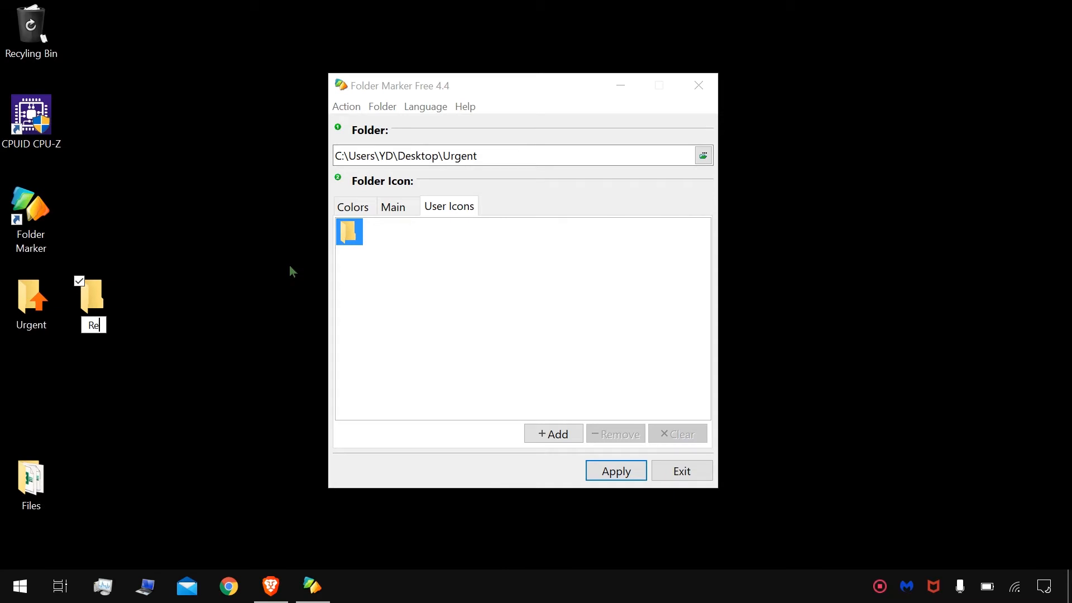
type("ceipts")
key("Return")
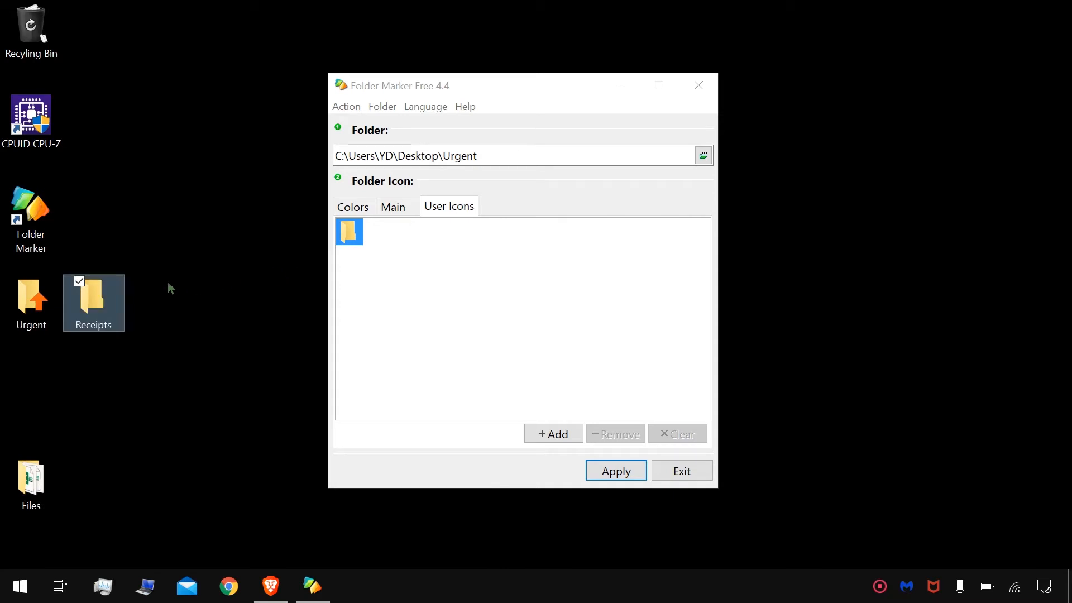
left_click_drag(94, 302, 34, 393)
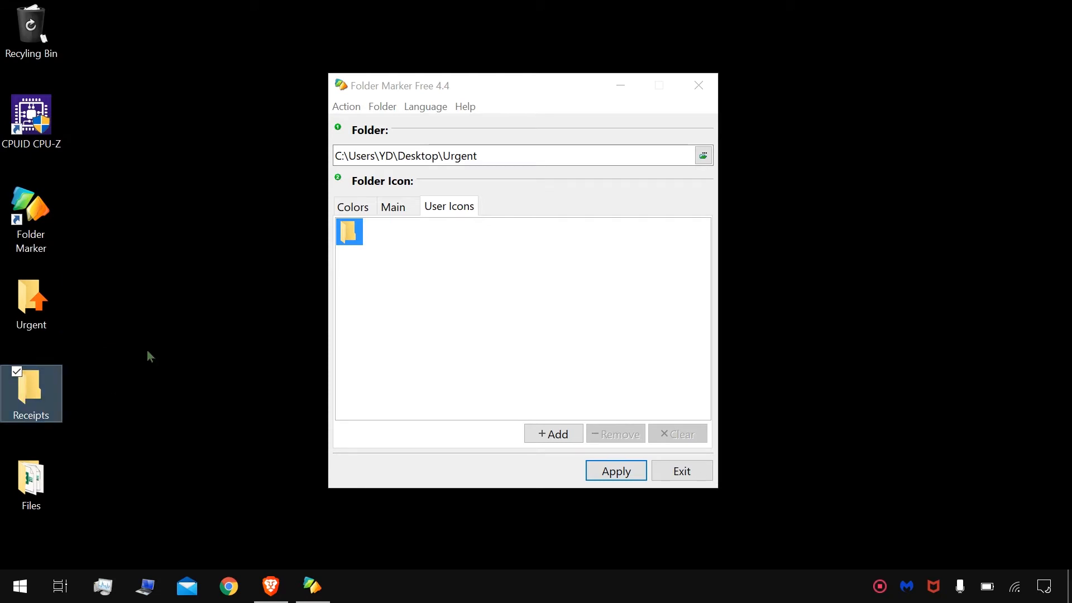
left_click(150, 356)
left_click(32, 395)
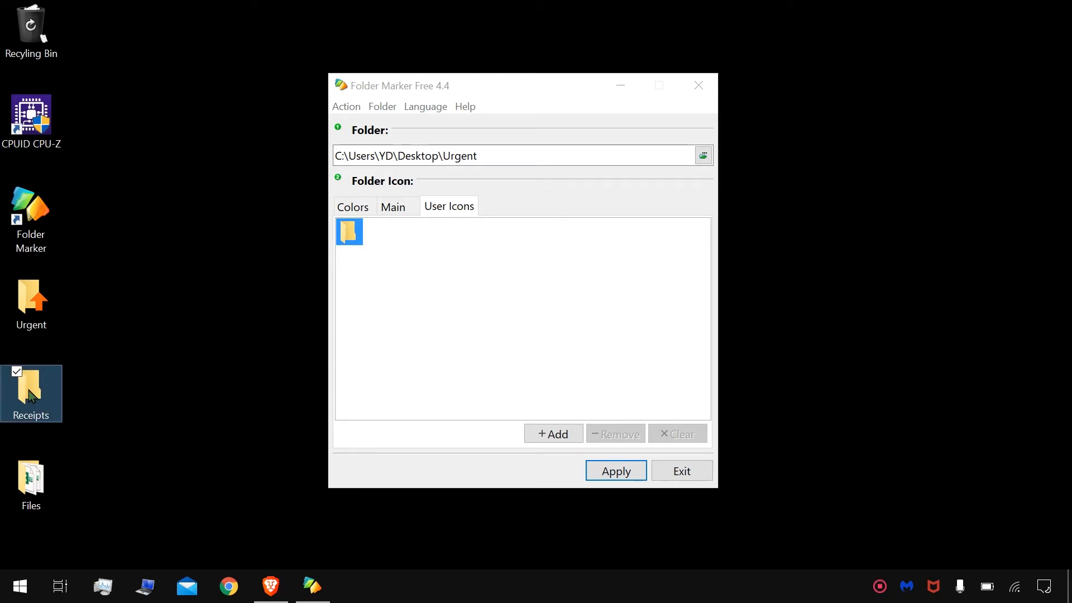
Show the User Icons set in Folder Marker, and search IconArchive in the Brave browser for receipts
left_click(412, 211)
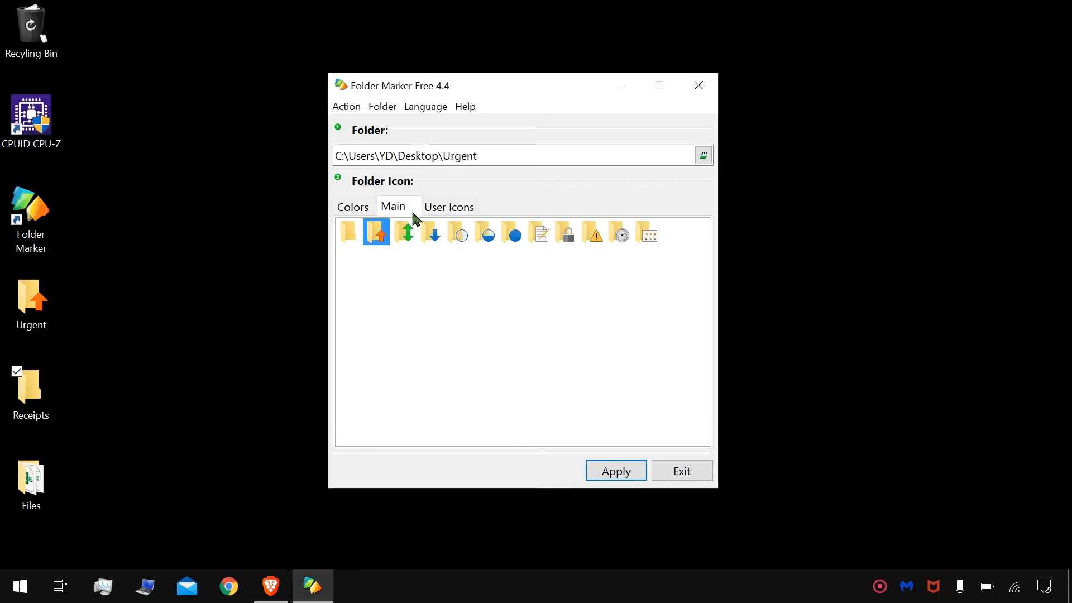
left_click(456, 213)
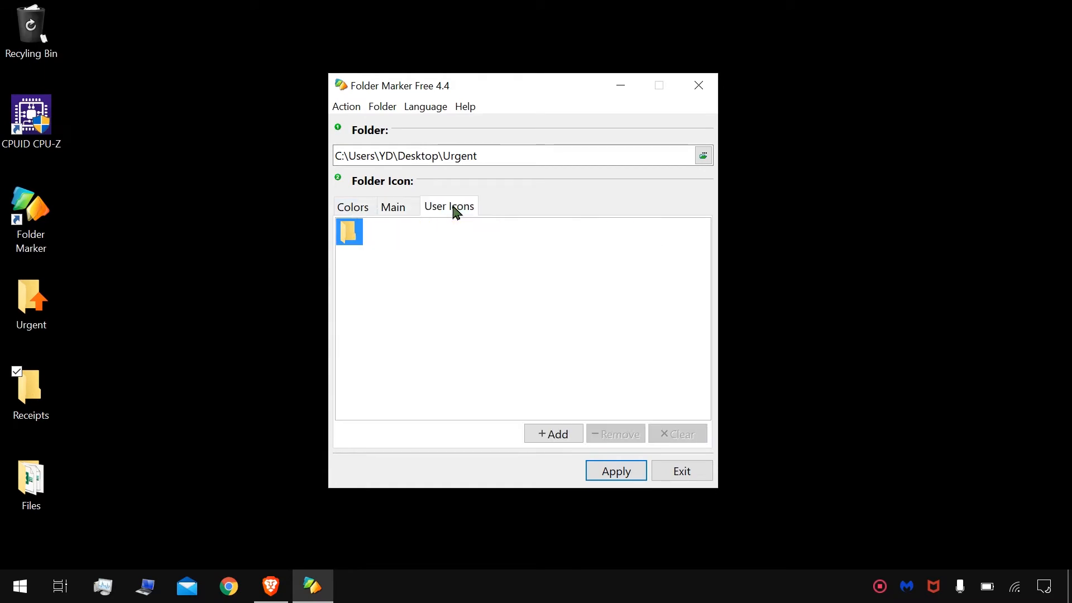
left_click(271, 586)
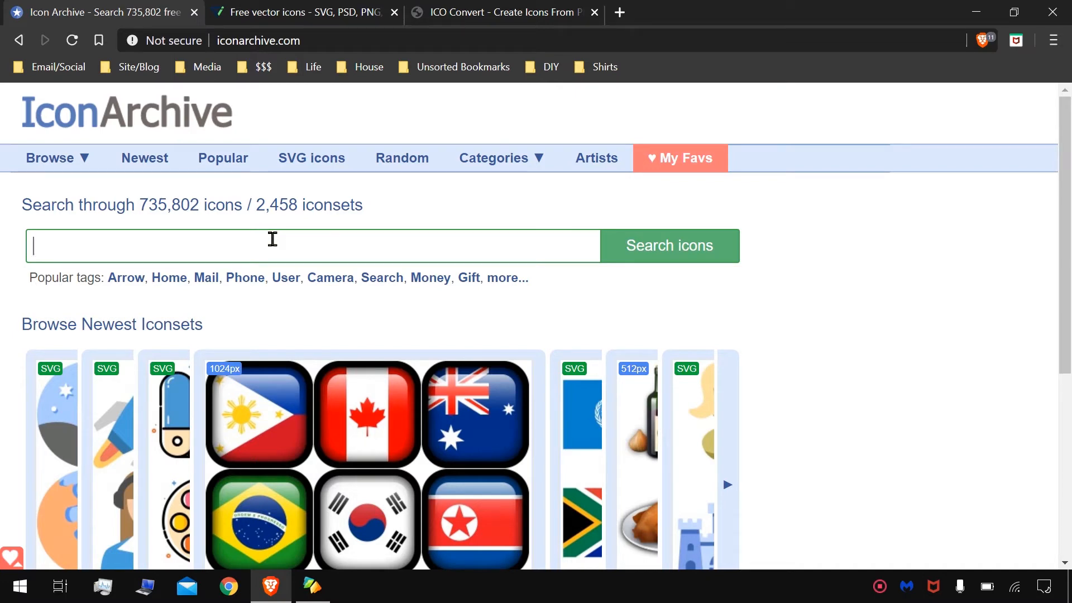
type("receipts")
left_click(635, 252)
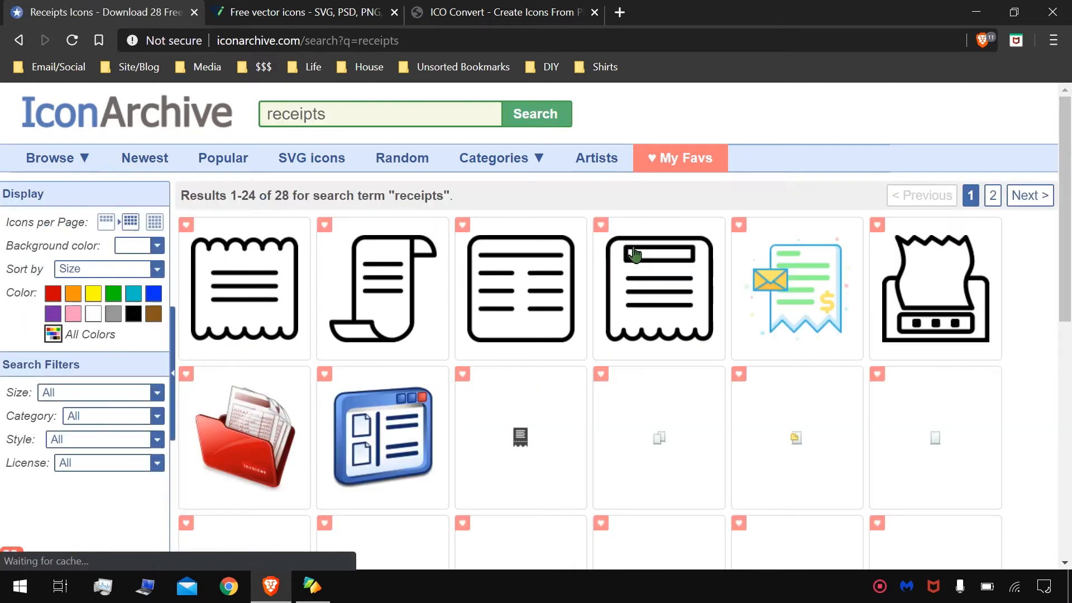
Open the Receipt 3 icon's page, check its licence and download formats including ICO, and return to the IconArchive results
scroll(635, 254, "down", 1)
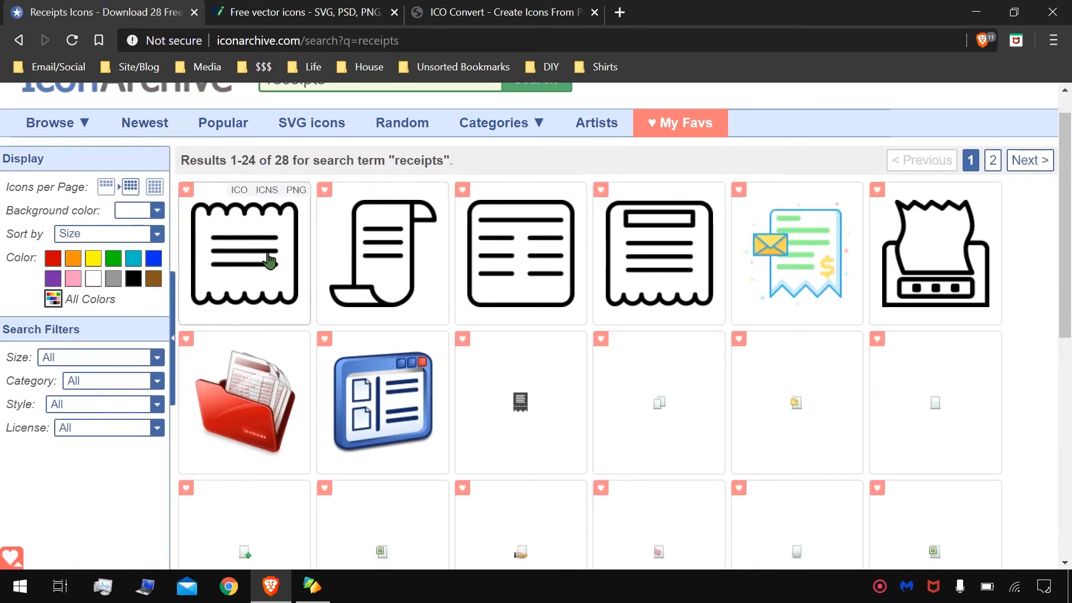
left_click(363, 267)
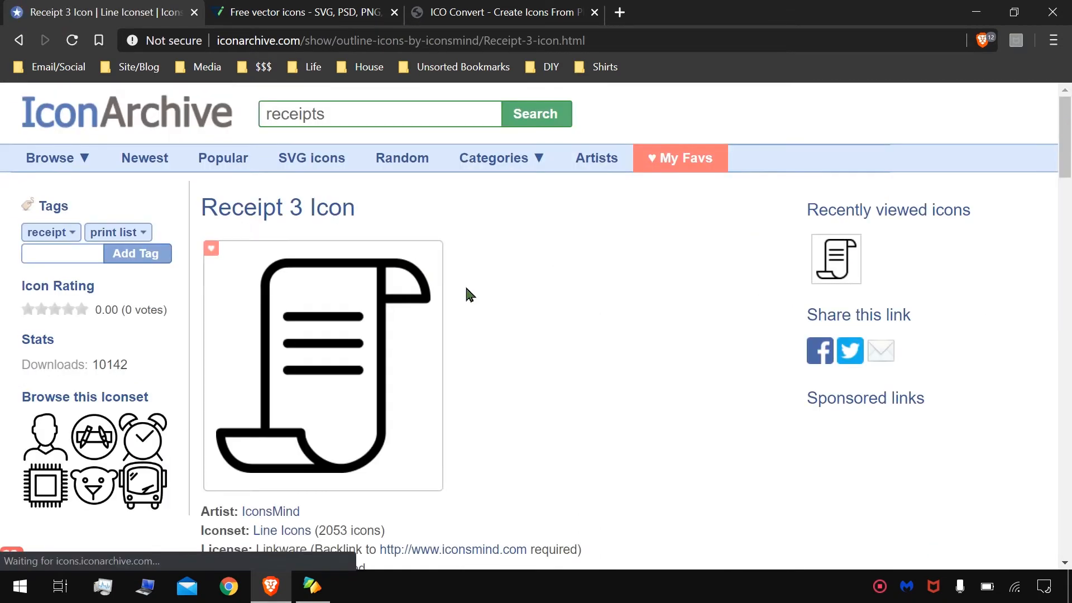
scroll(464, 294, "down", 3)
scroll(466, 294, "up", 1)
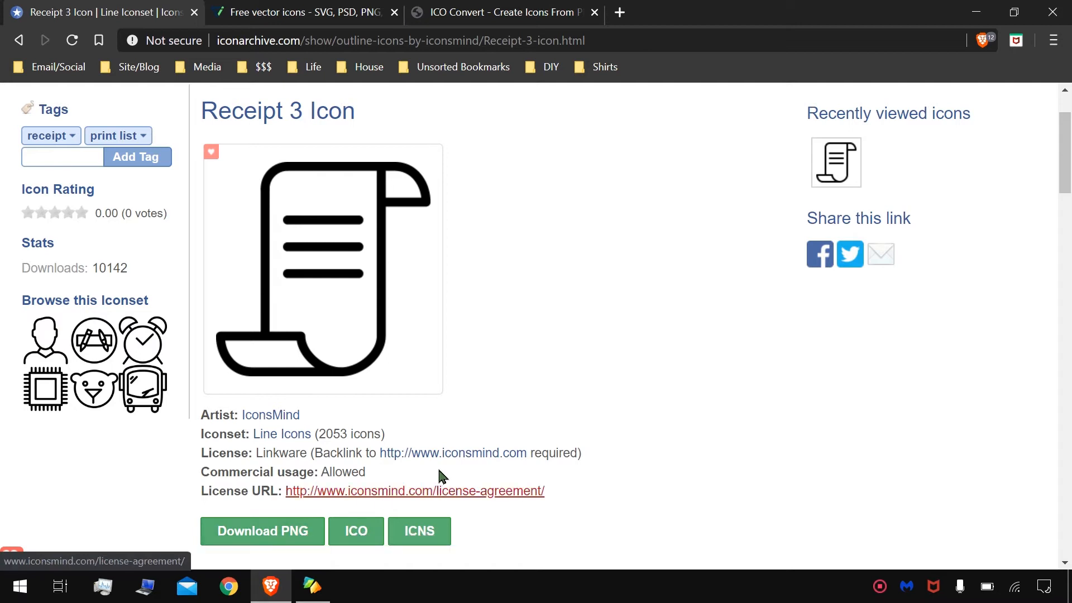
left_click(366, 532)
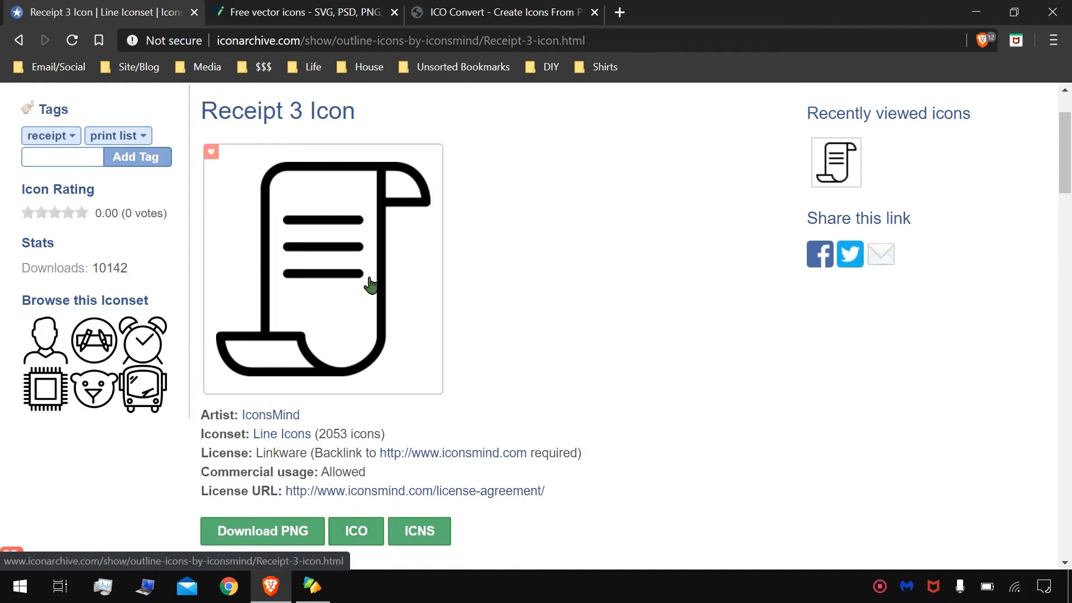
scroll(438, 330, "down", 1)
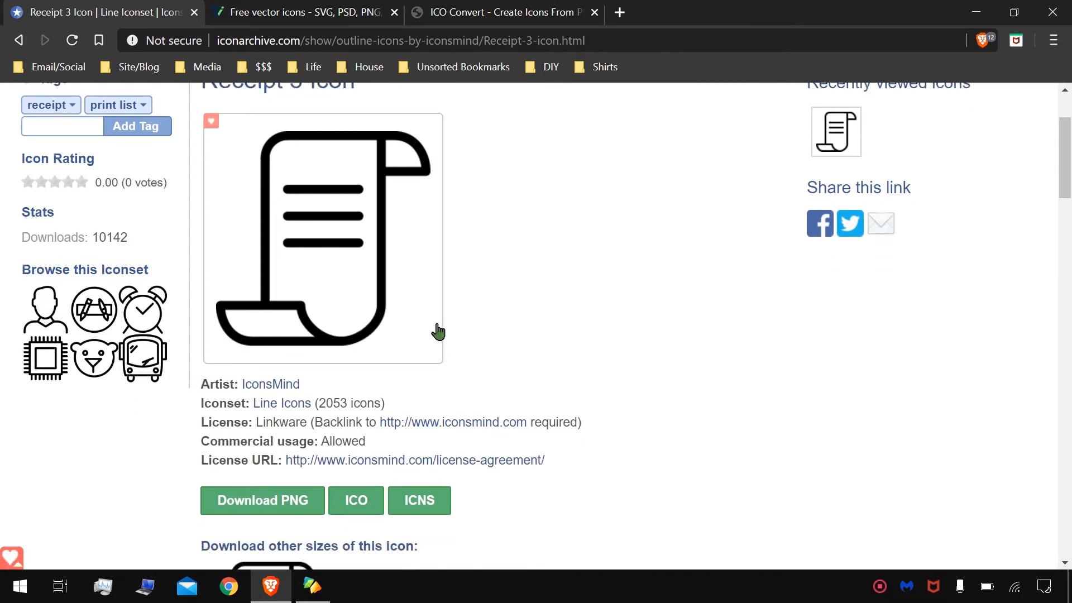
left_click(19, 40)
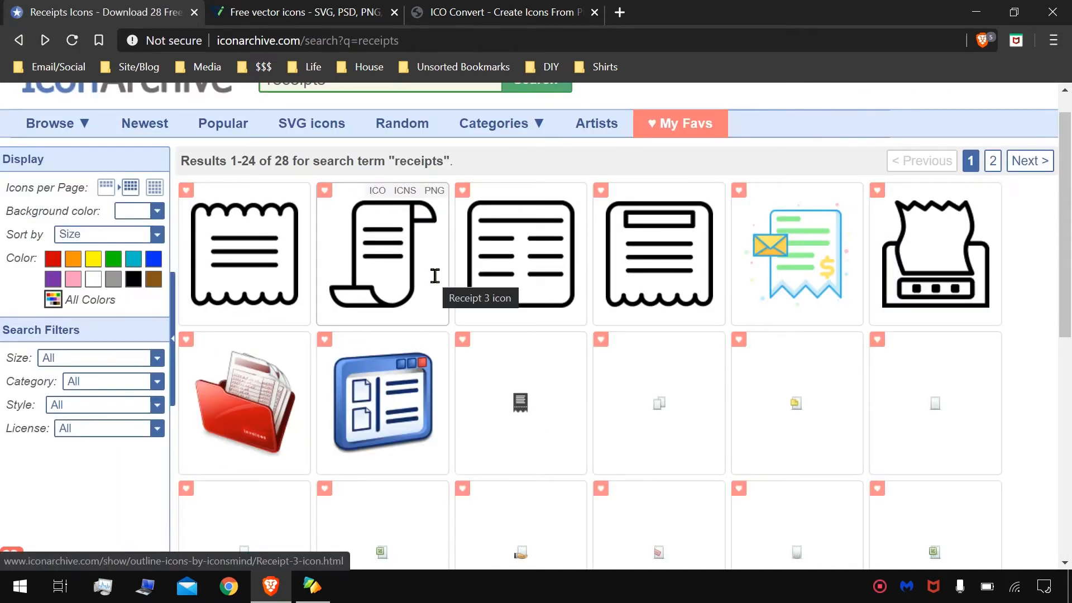
scroll(435, 276, "up", 1)
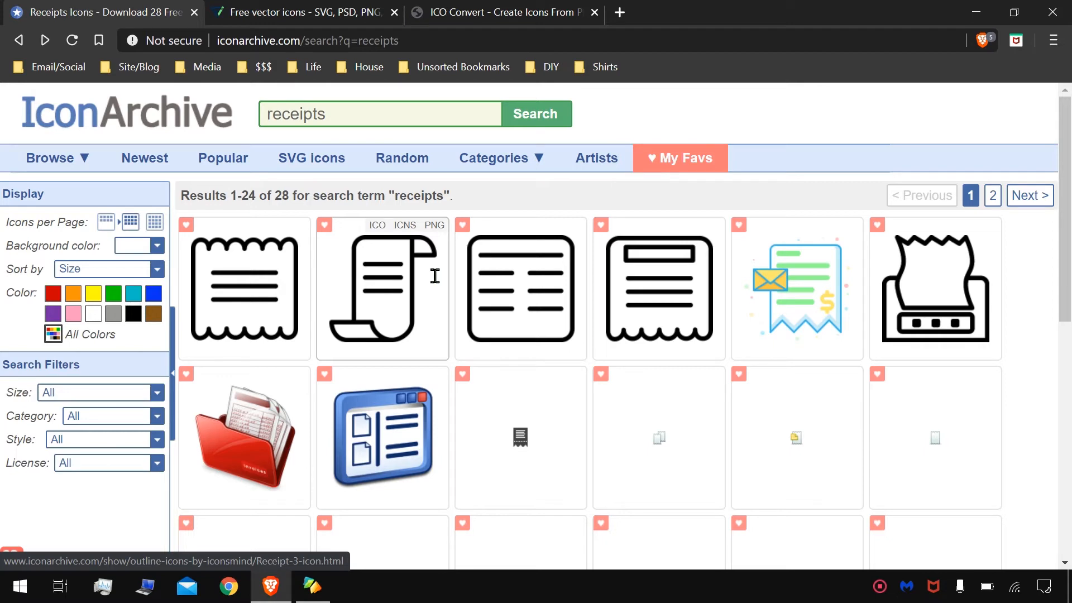
Search the Flaticon site for receipt icons
left_click(283, 8)
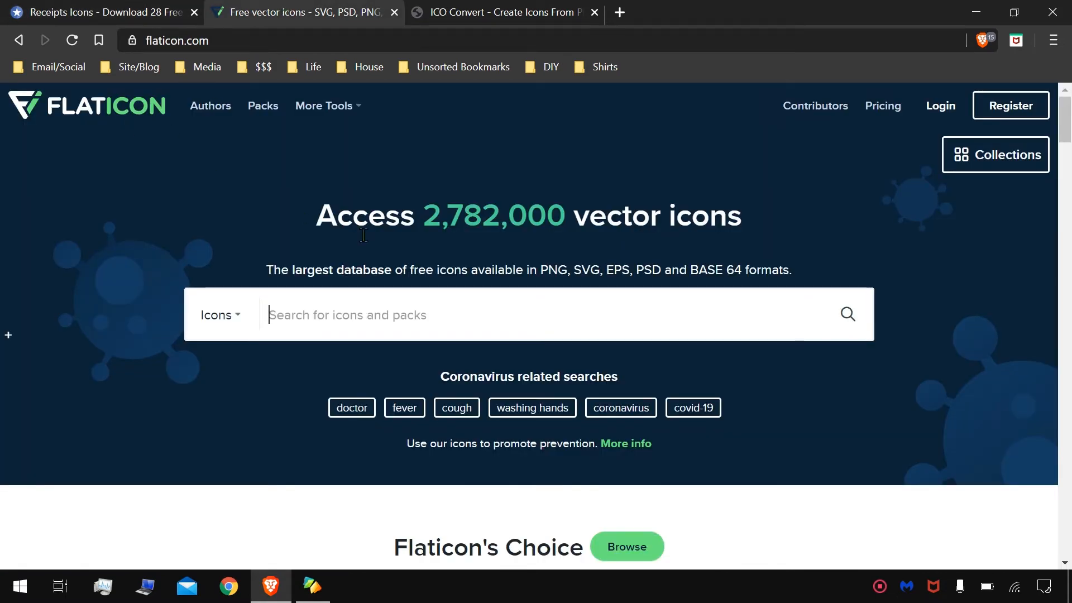
scroll(363, 235, "down", 2)
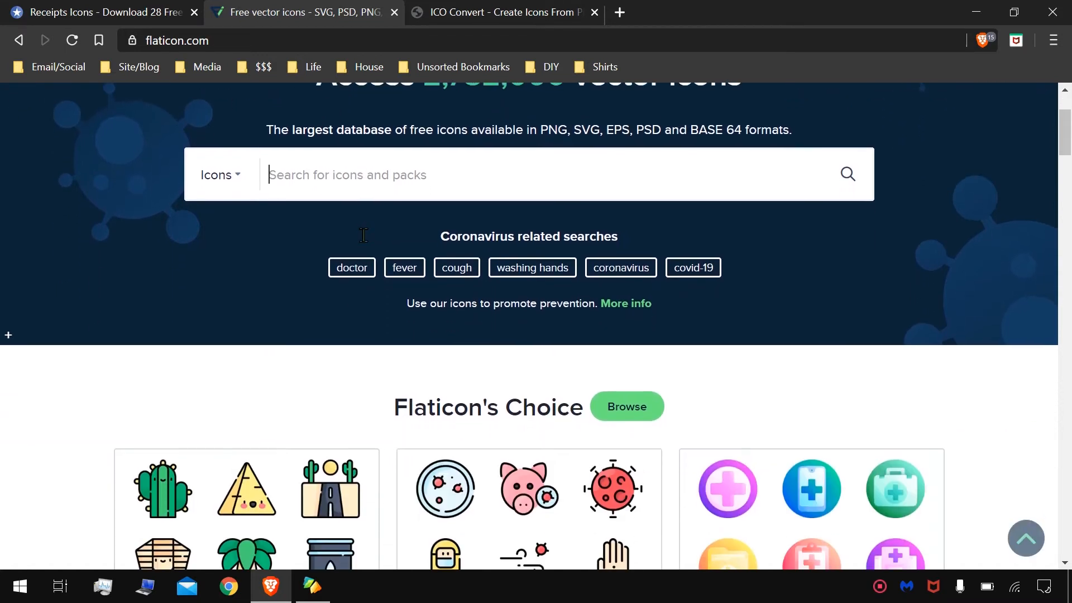
type("receipt")
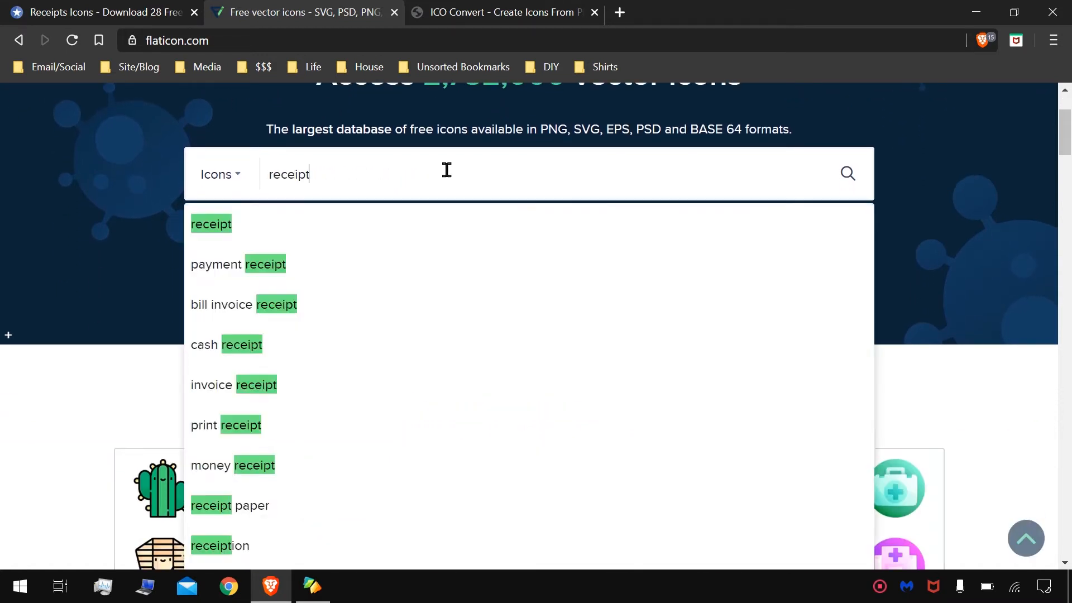
key("Return")
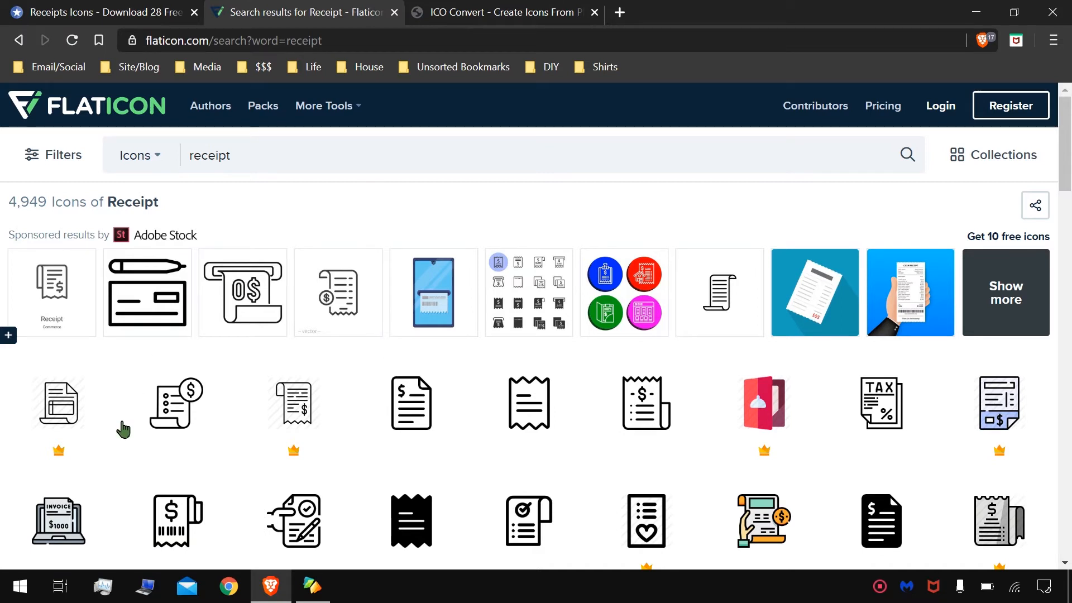
View the Premium benefits behind a crown-marked receipt icon and close them again
scroll(84, 461, "down", 2)
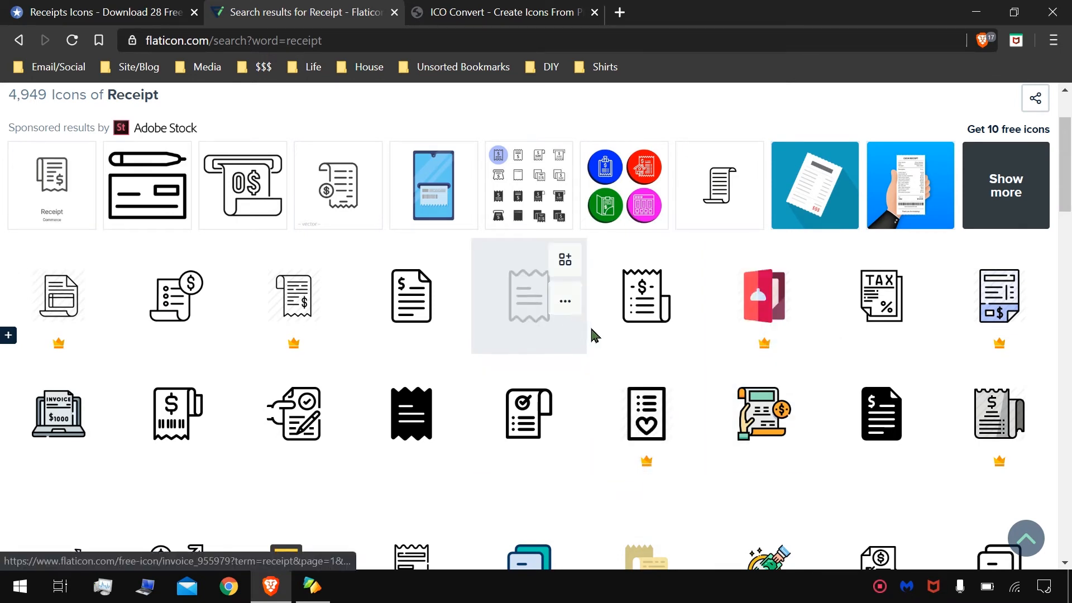
left_click(764, 346)
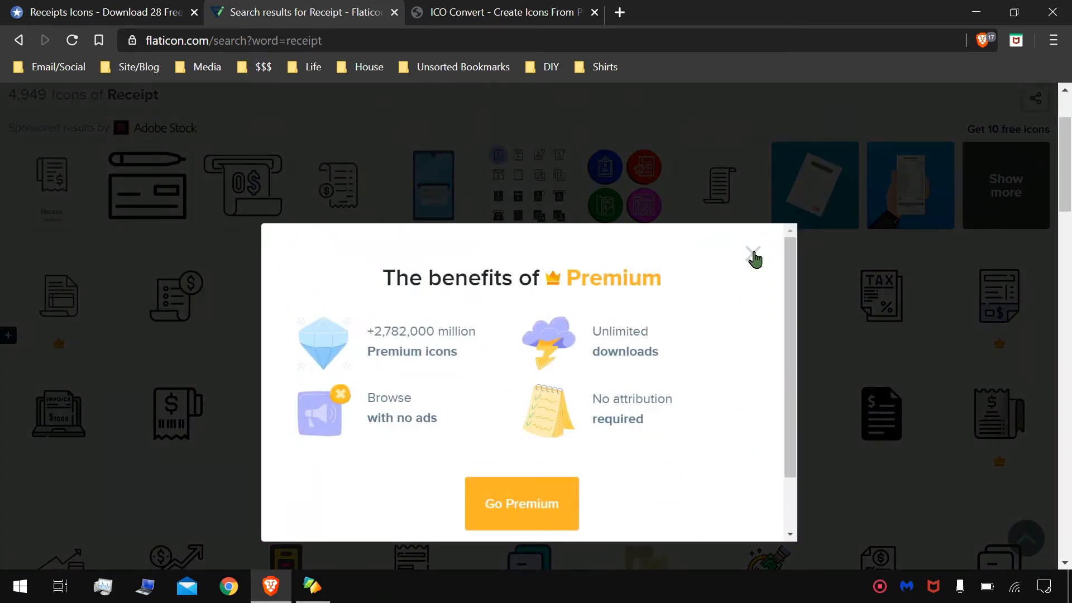
left_click(753, 255)
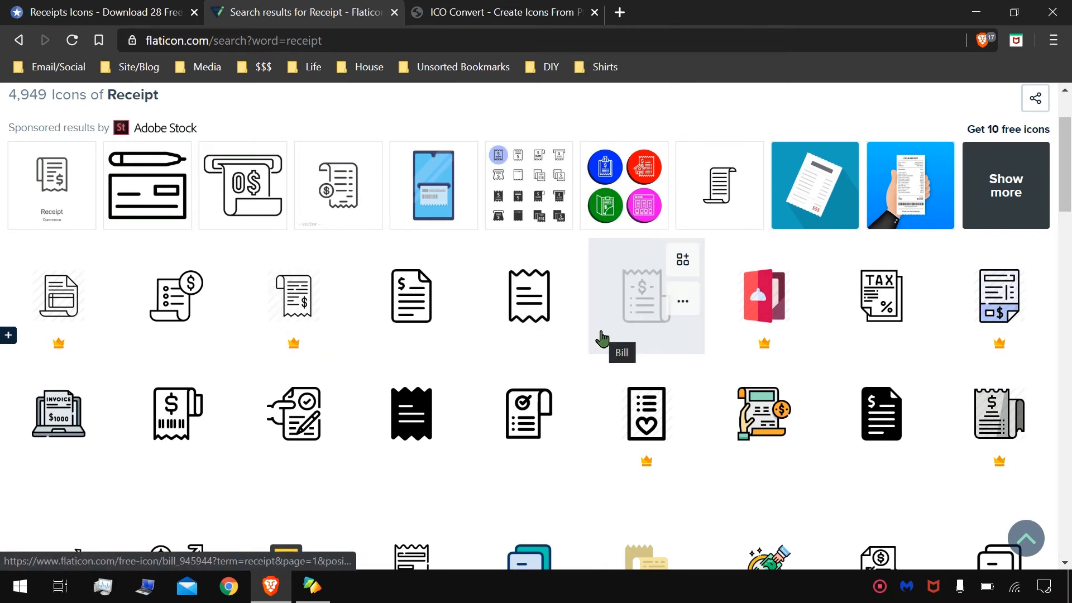
Browse the Flaticon receipt results for a free icon that suits the Receipts folder
scroll(594, 335, "down", 3)
scroll(601, 339, "down", 3)
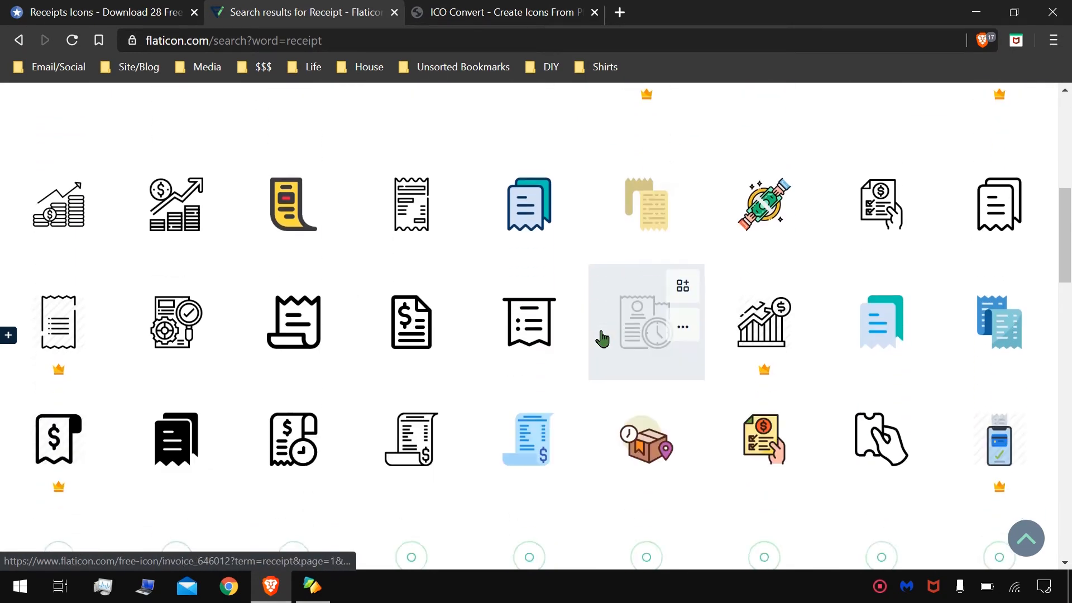
scroll(602, 339, "down", 2)
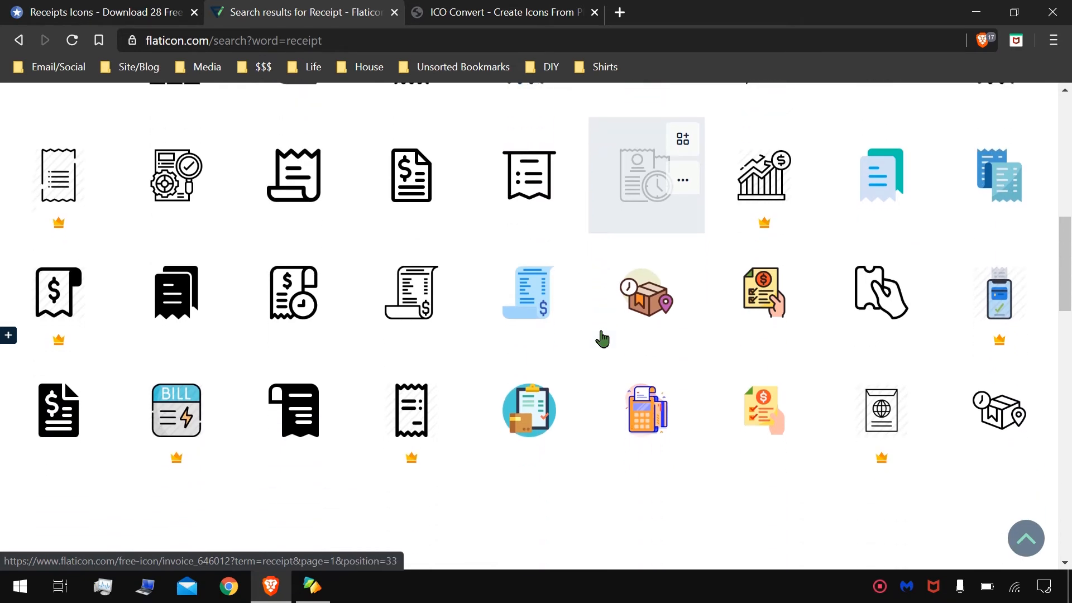
scroll(602, 339, "down", 3)
scroll(602, 339, "down", 5)
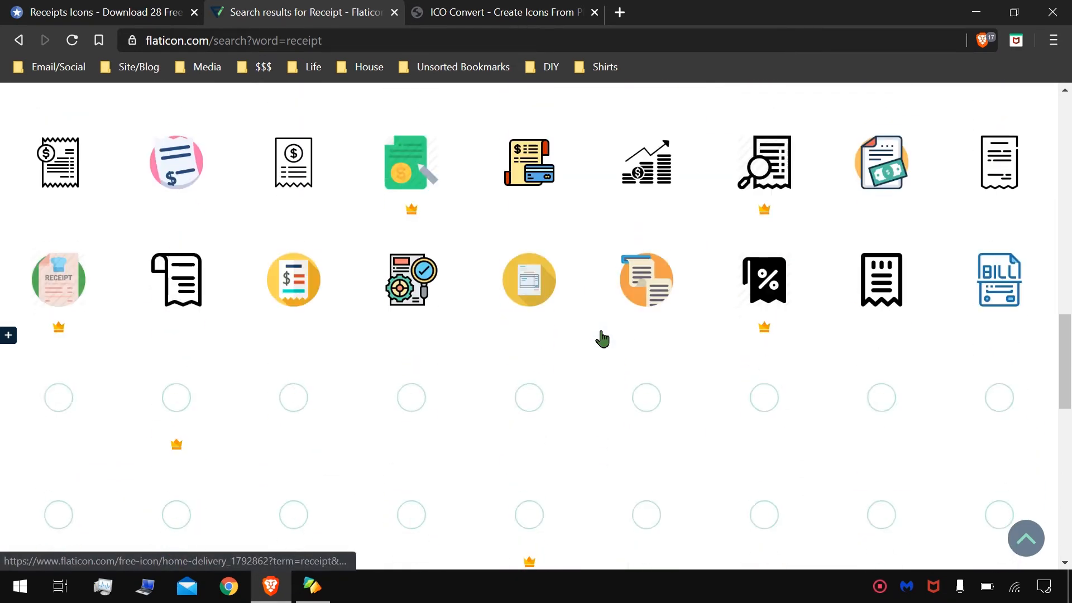
scroll(602, 338, "down", 3)
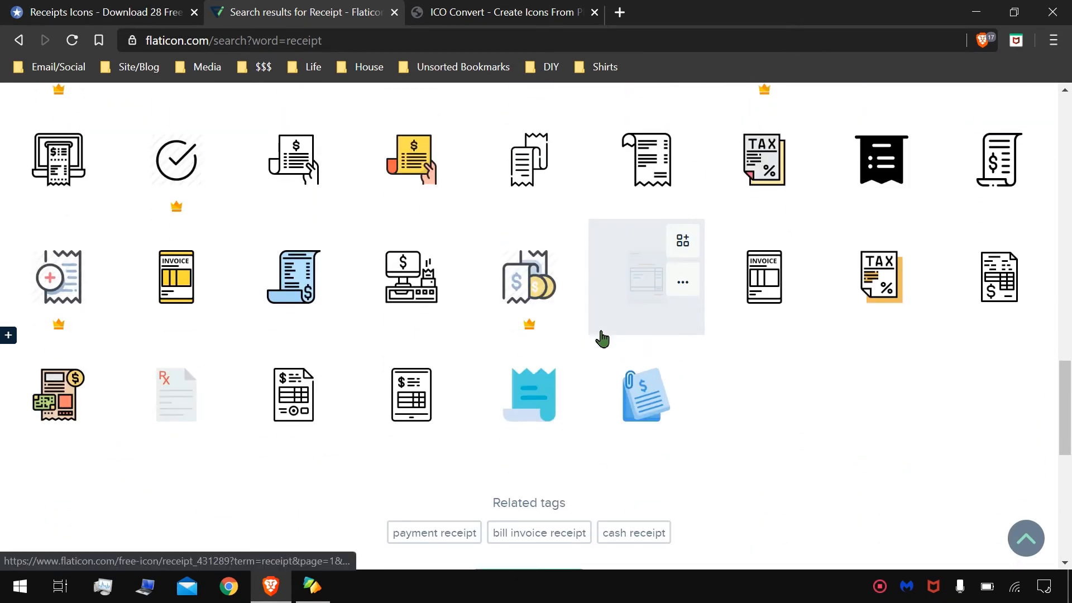
scroll(602, 338, "up", 9)
scroll(602, 338, "up", 6)
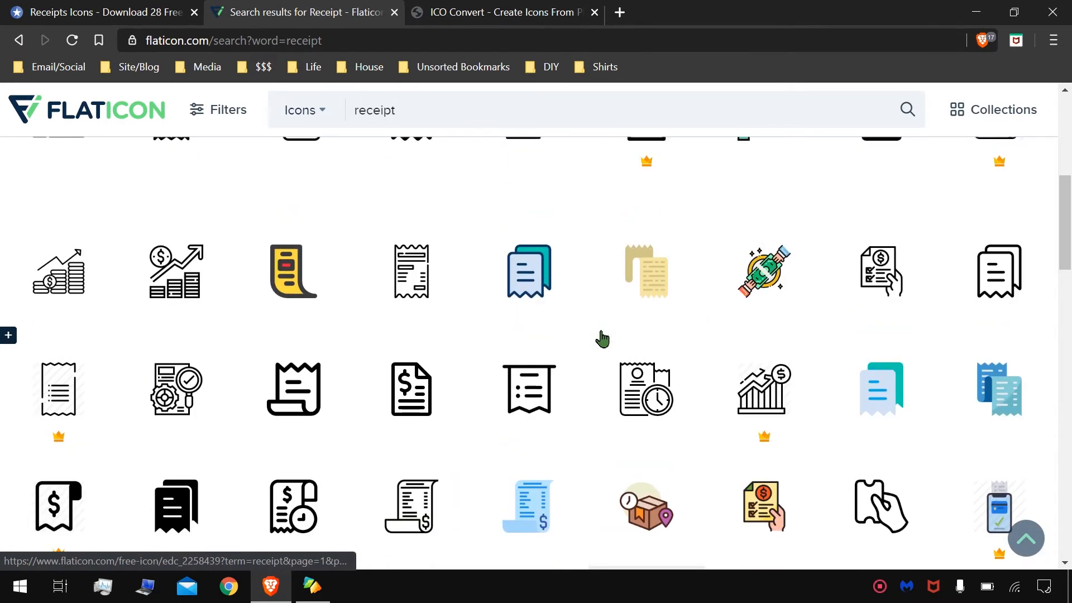
scroll(656, 420, "down", 2)
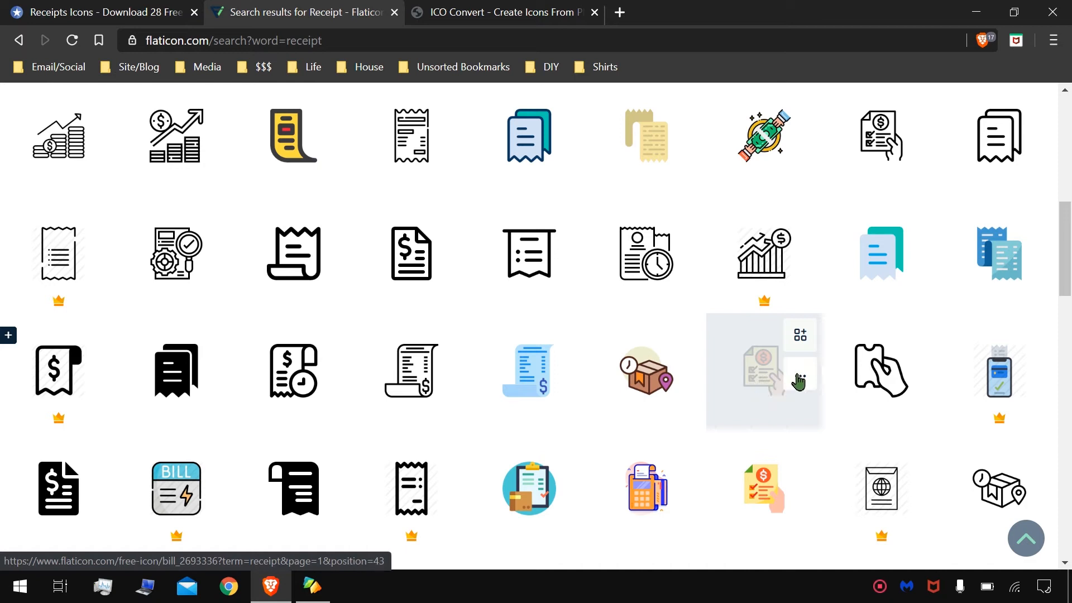
Download the free Bill icon of the hand holding a checklist from Flaticon as a 512px PNG and dismiss the attribution notice
left_click(762, 372)
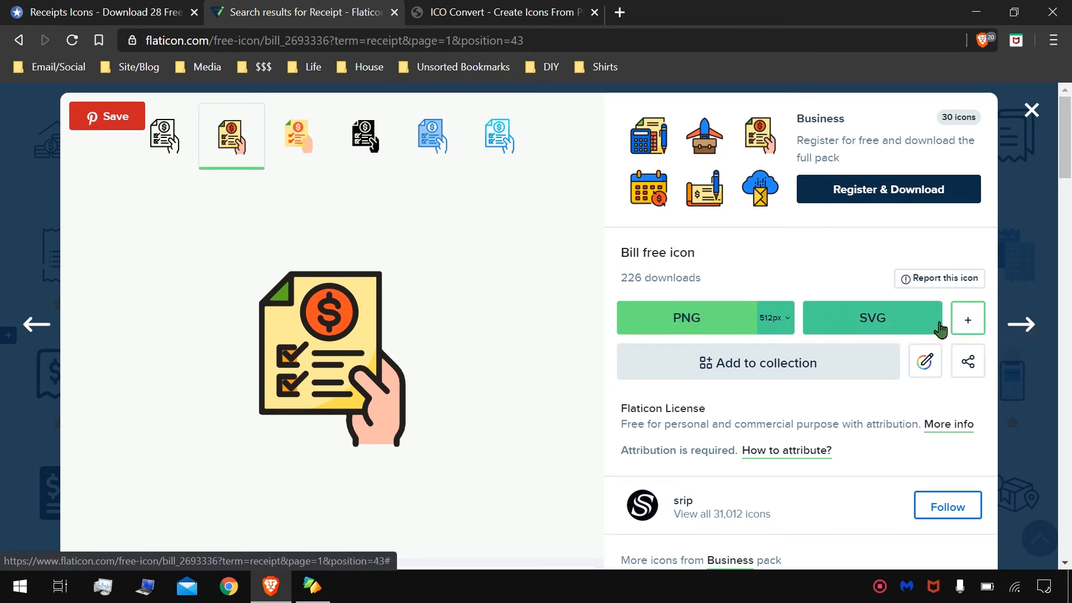
left_click(968, 319)
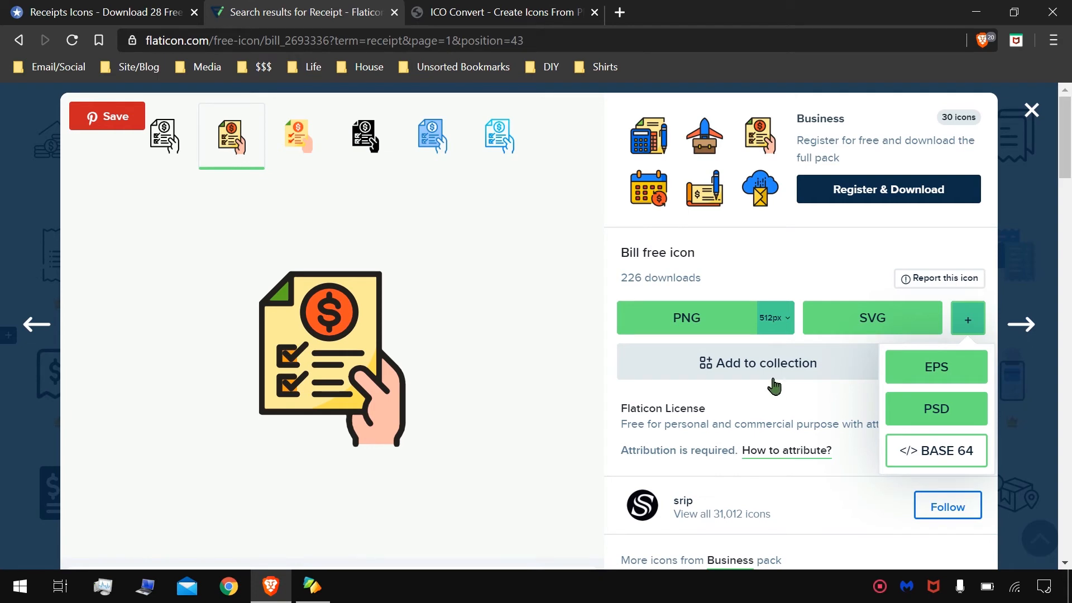
left_click(710, 332)
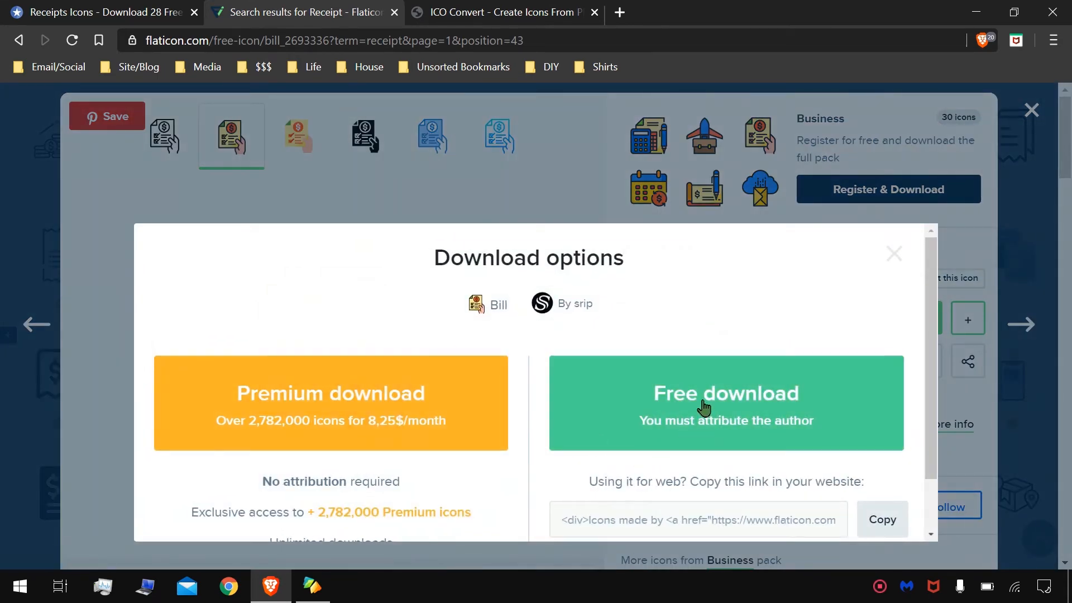
left_click(704, 407)
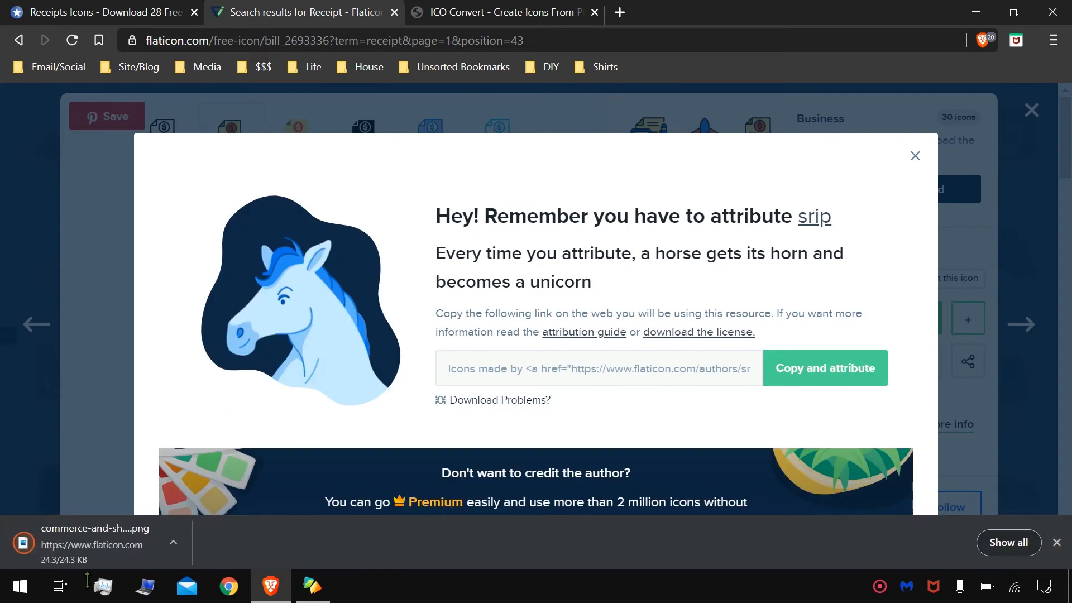
left_click(915, 157)
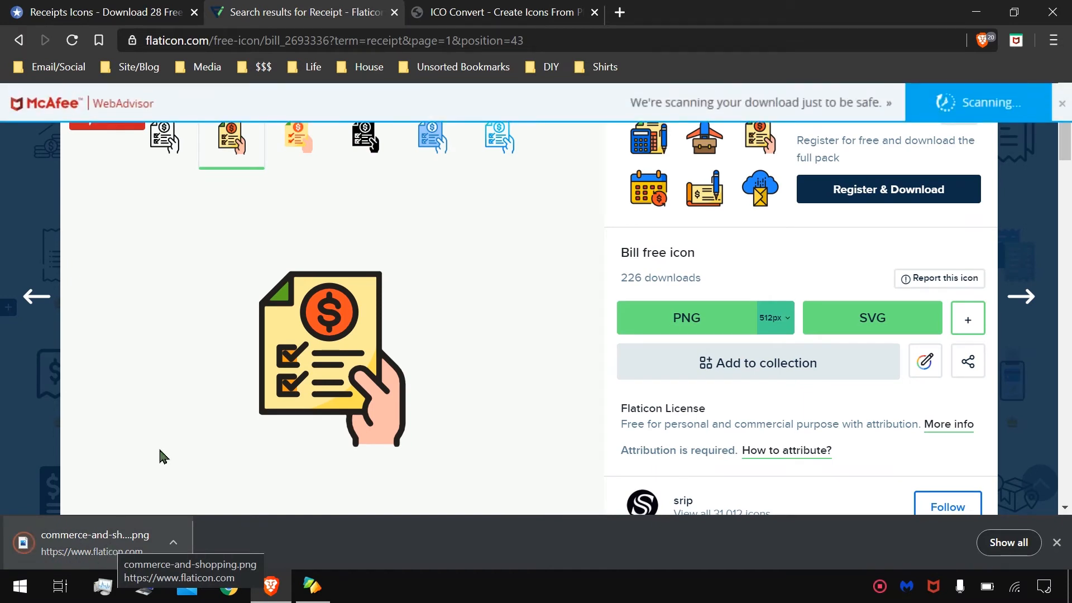
Upload the commerce-and-shopping PNG from the Desktop to the ICO Convert site
left_click(538, 7)
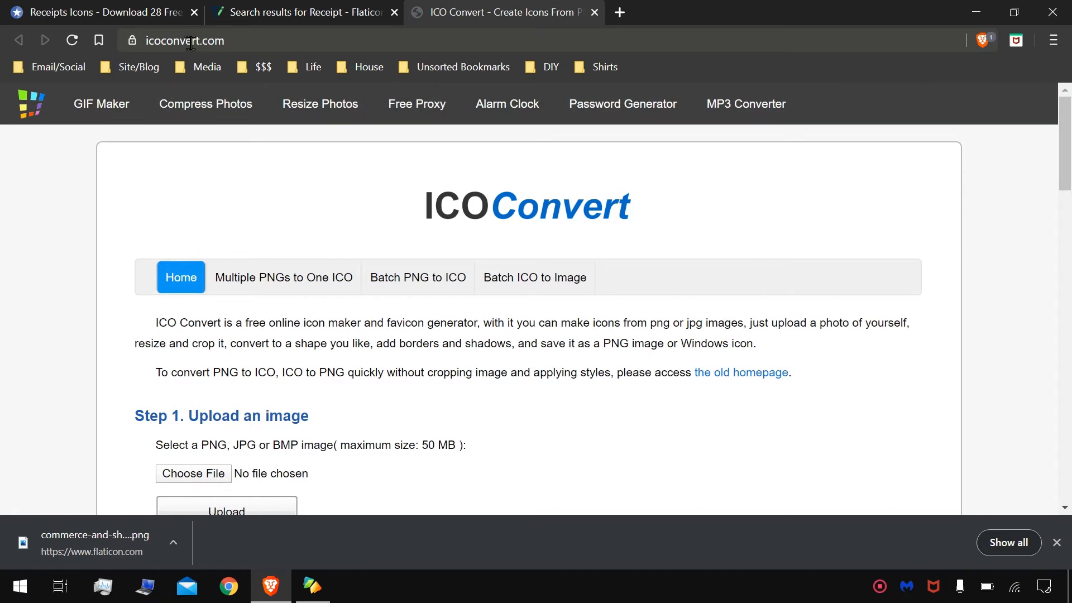
scroll(307, 226, "down", 2)
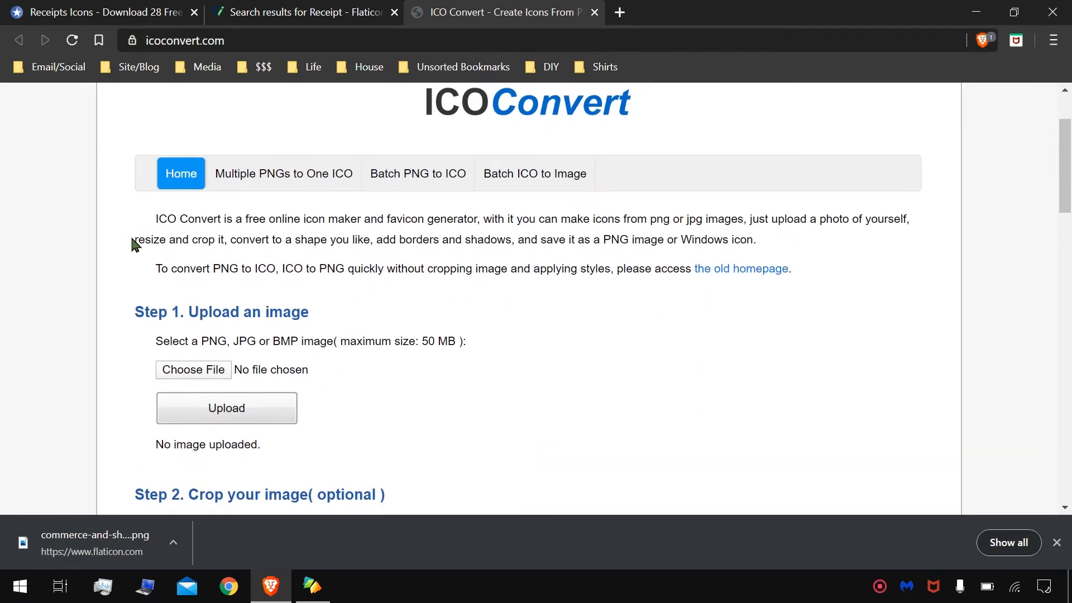
left_click(204, 371)
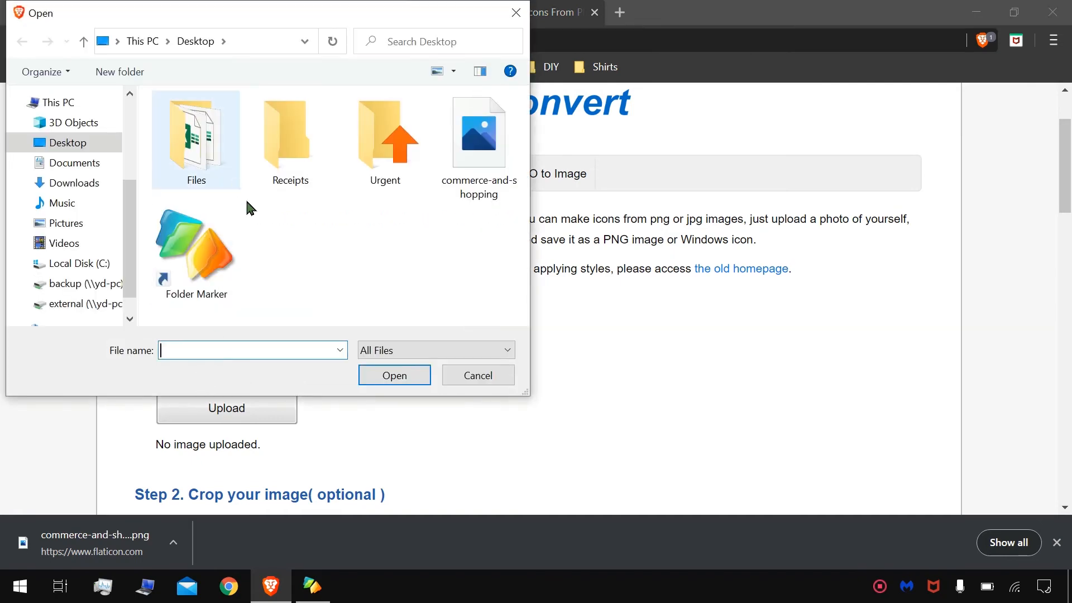
left_click(471, 139)
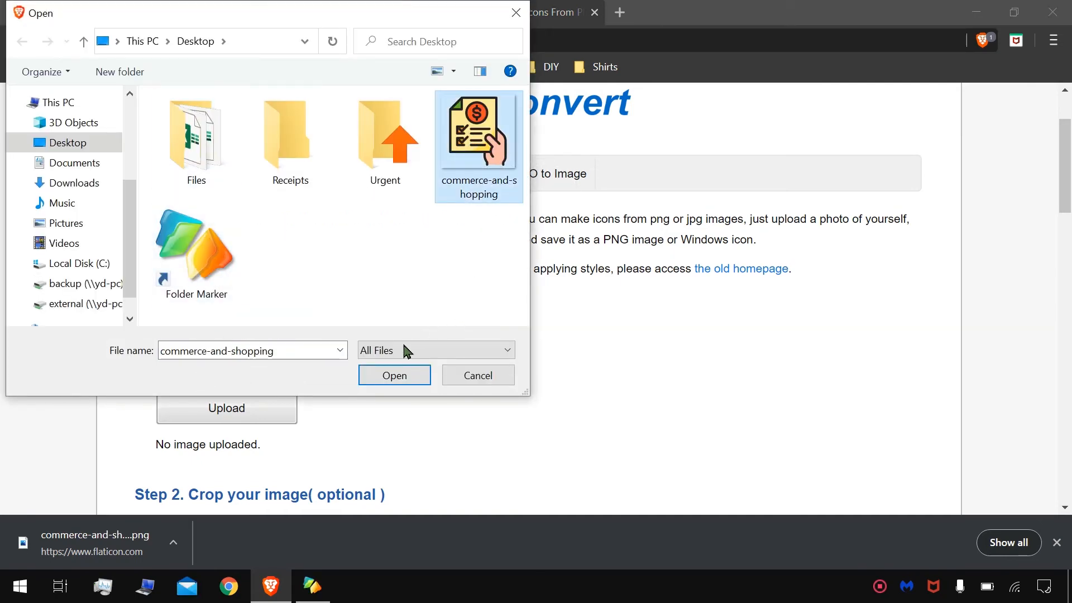
left_click(401, 378)
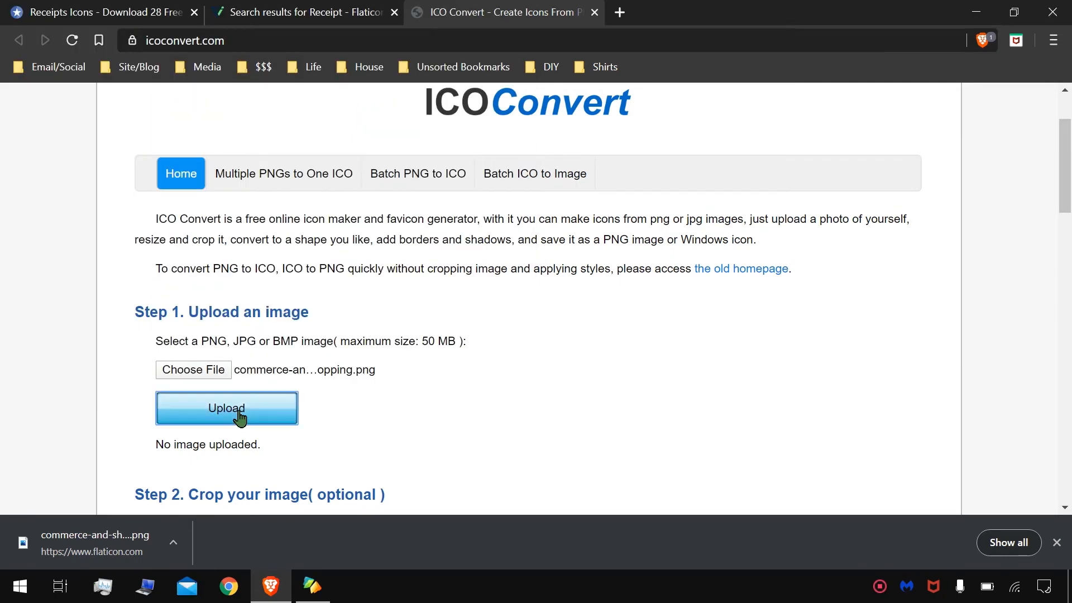
left_click(239, 412)
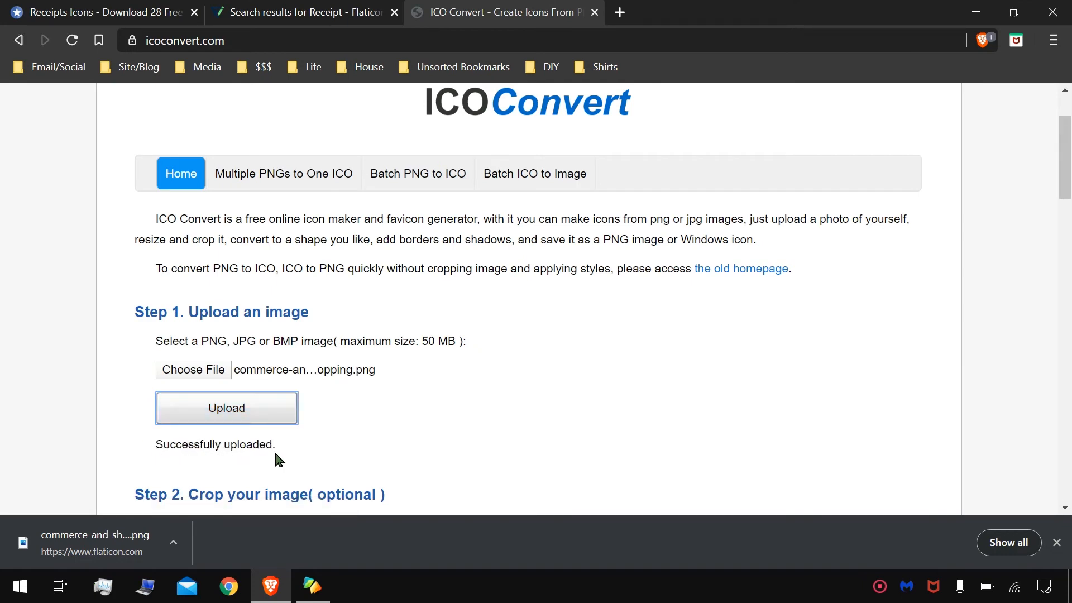
Convert the uploaded image to an ICO for Windows 7, Windows 8, Vista and XP without cropping or styles, and download it
scroll(485, 339, "down", 7)
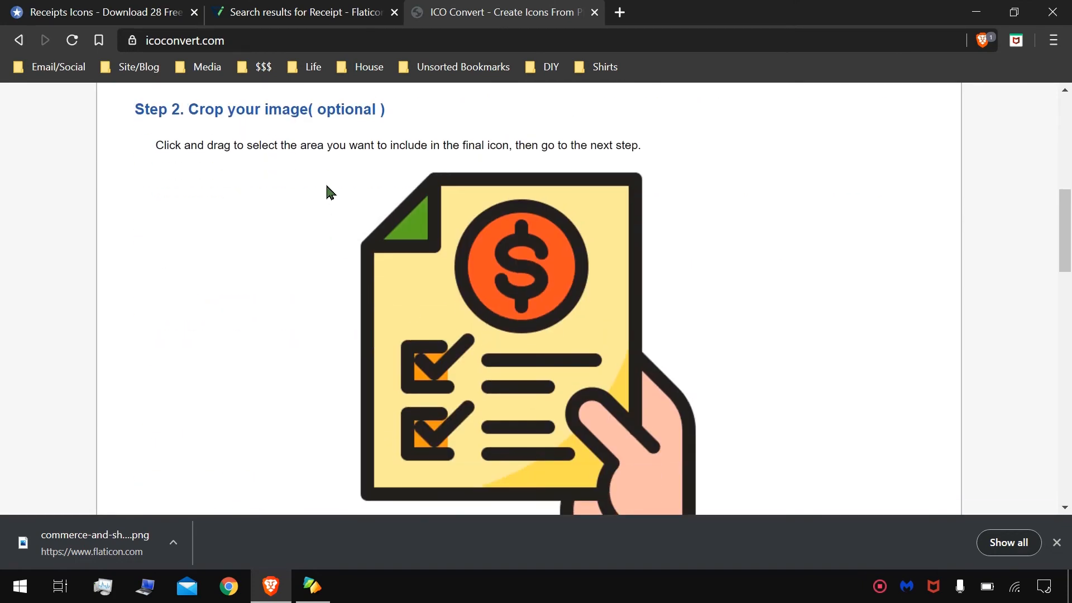
scroll(330, 192, "down", 8)
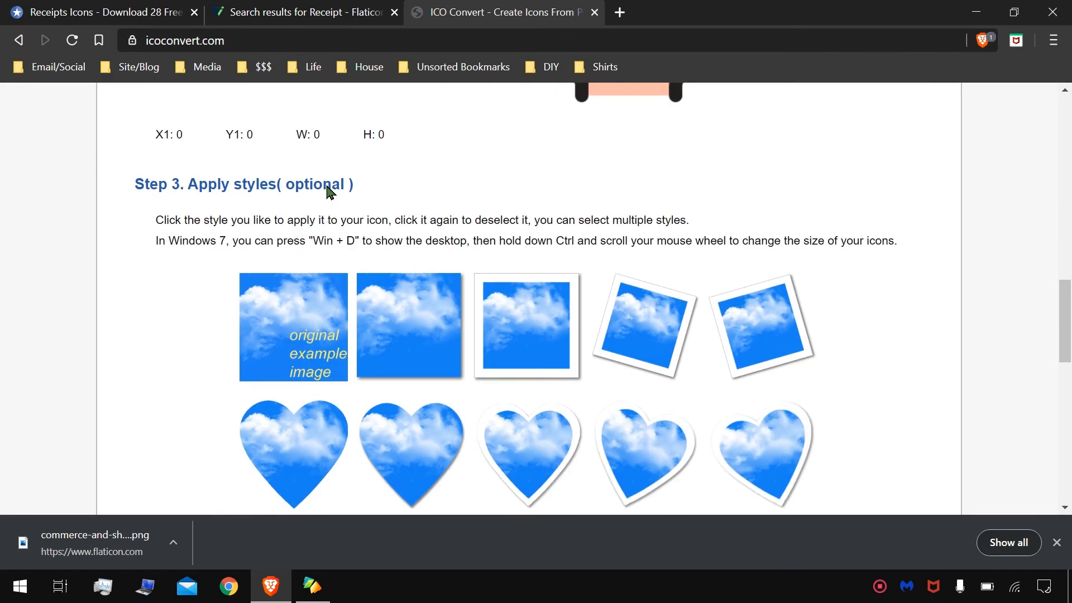
scroll(279, 186, "up", 8)
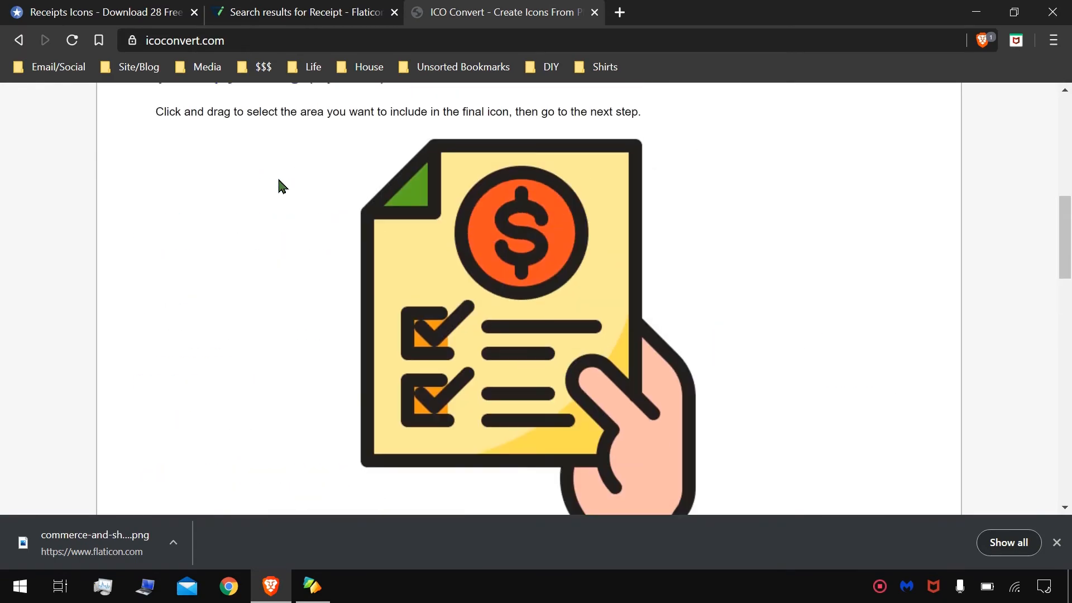
scroll(279, 186, "down", 10)
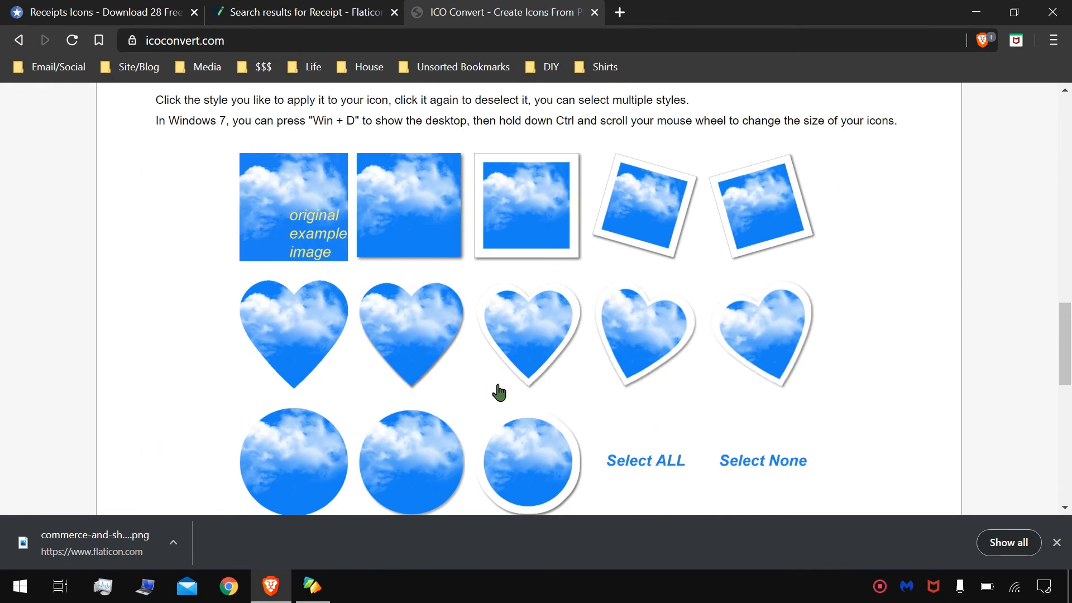
scroll(497, 391, "up", 3)
scroll(498, 392, "down", 2)
scroll(499, 392, "down", 8)
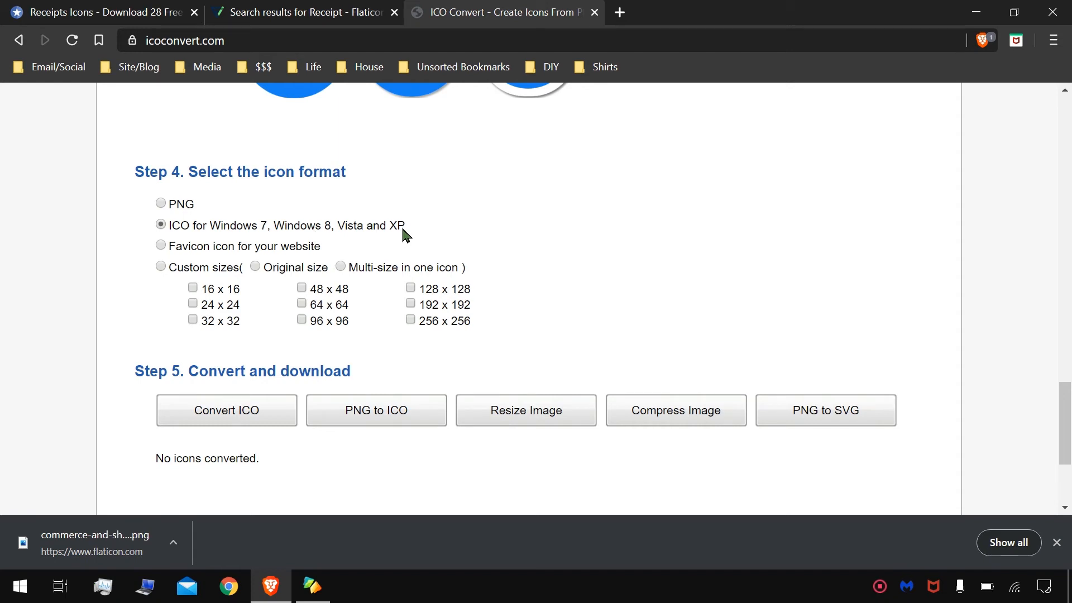
scroll(406, 234, "down", 1)
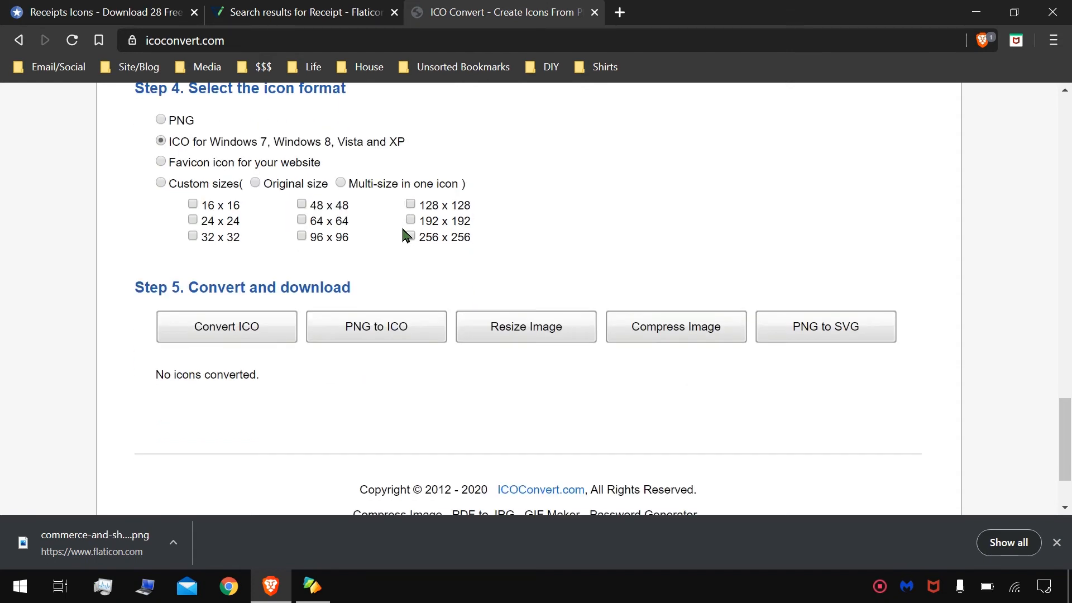
left_click(225, 338)
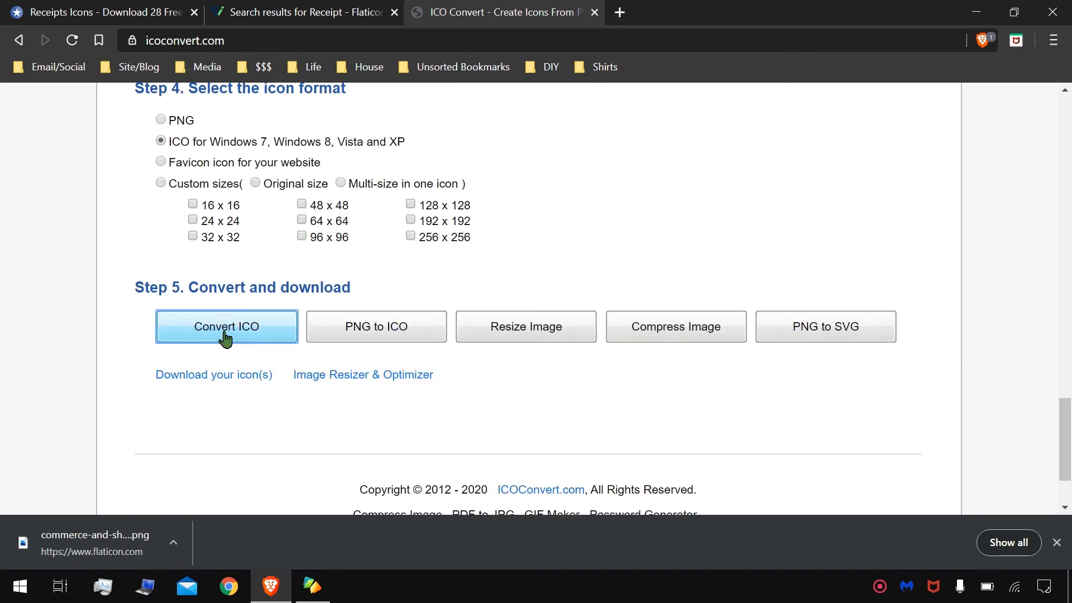
left_click(203, 384)
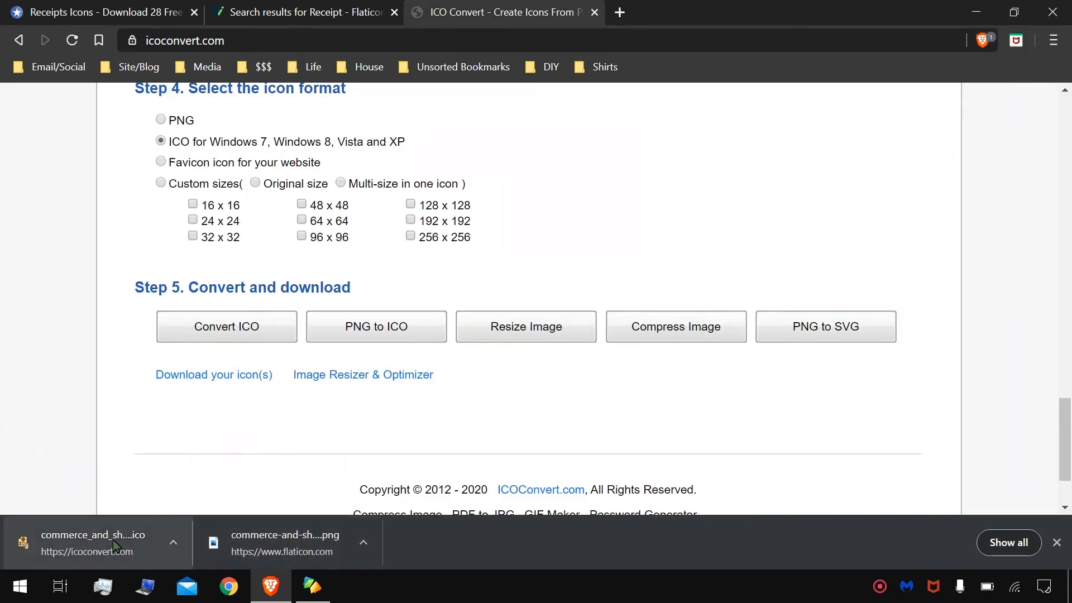
Return to the desktop and move the original commerce-and-shopping PNG file to the recycling bin
left_click(975, 10)
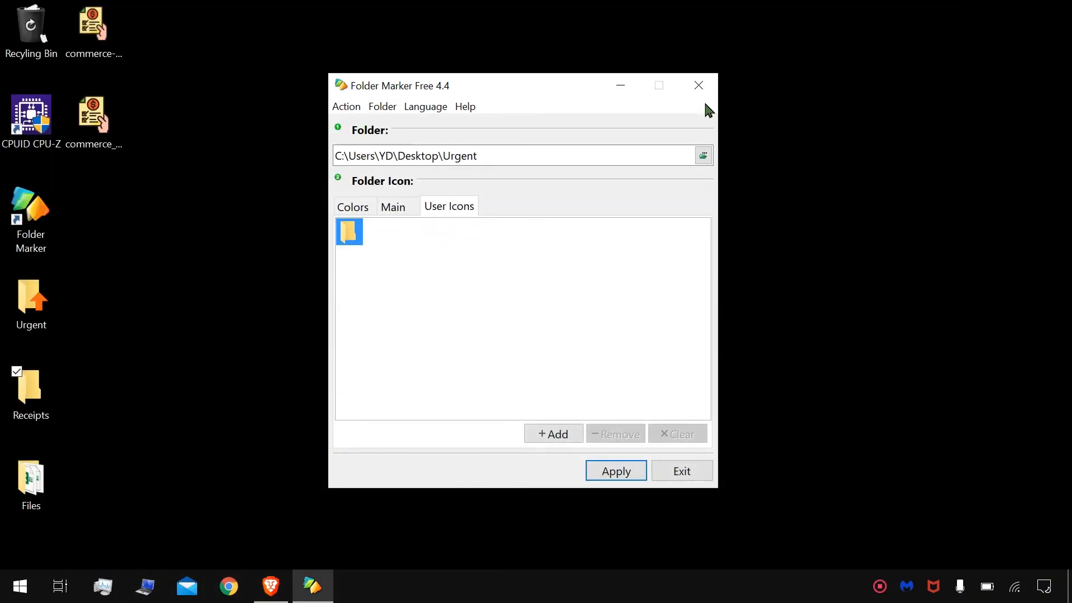
left_click(94, 120)
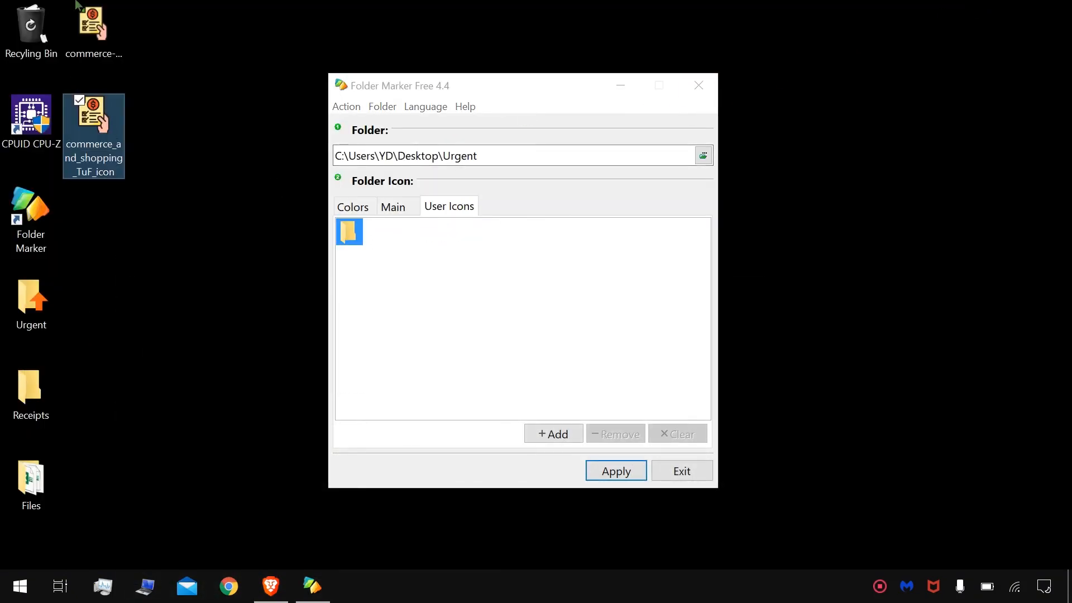
left_click(101, 39)
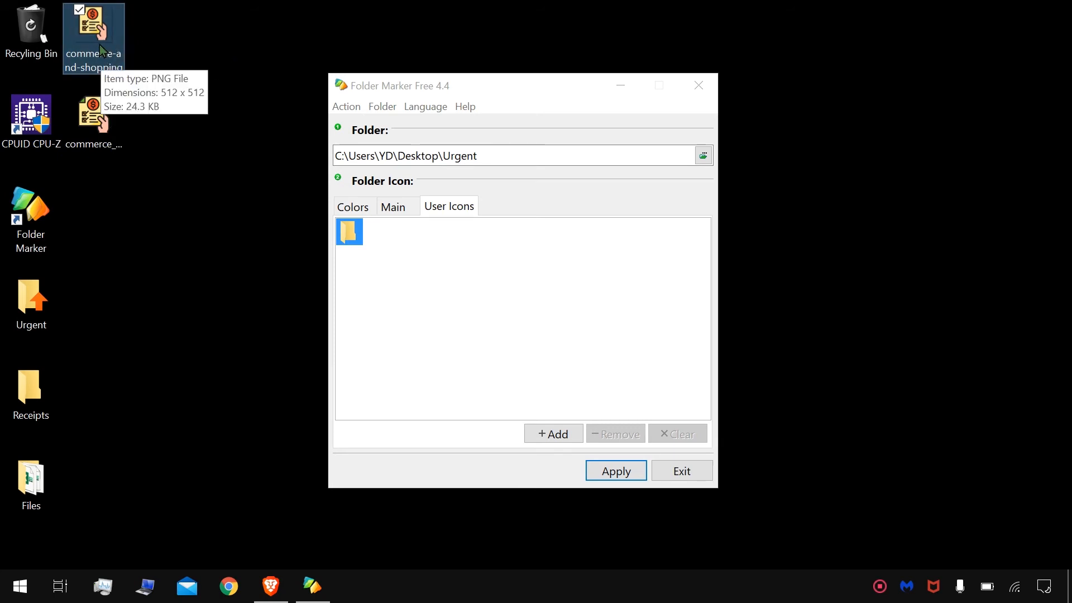
left_click_drag(99, 44, 33, 28)
Rename the downloaded ICO file on the desktop as Receipt Icon and place it beside the recycling bin
left_click(101, 124)
left_click(103, 158)
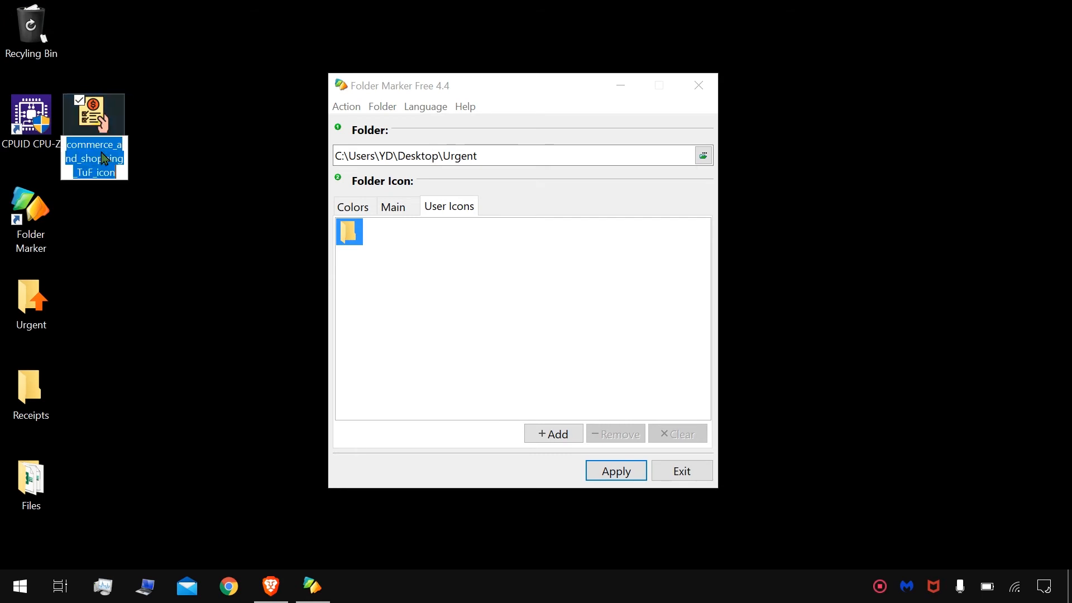
type("Rc")
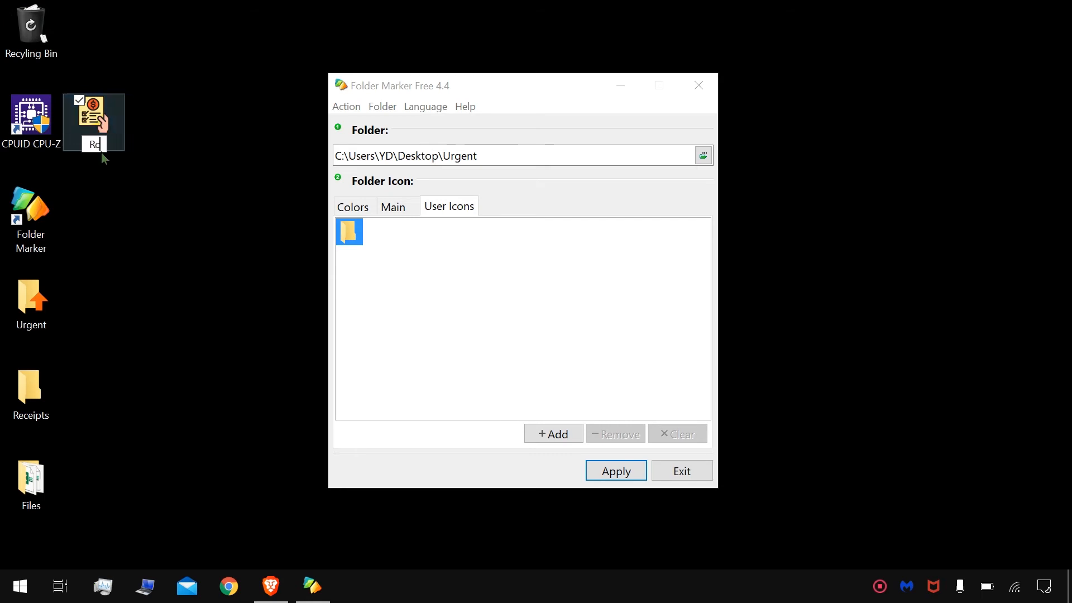
type("eieipt Icon")
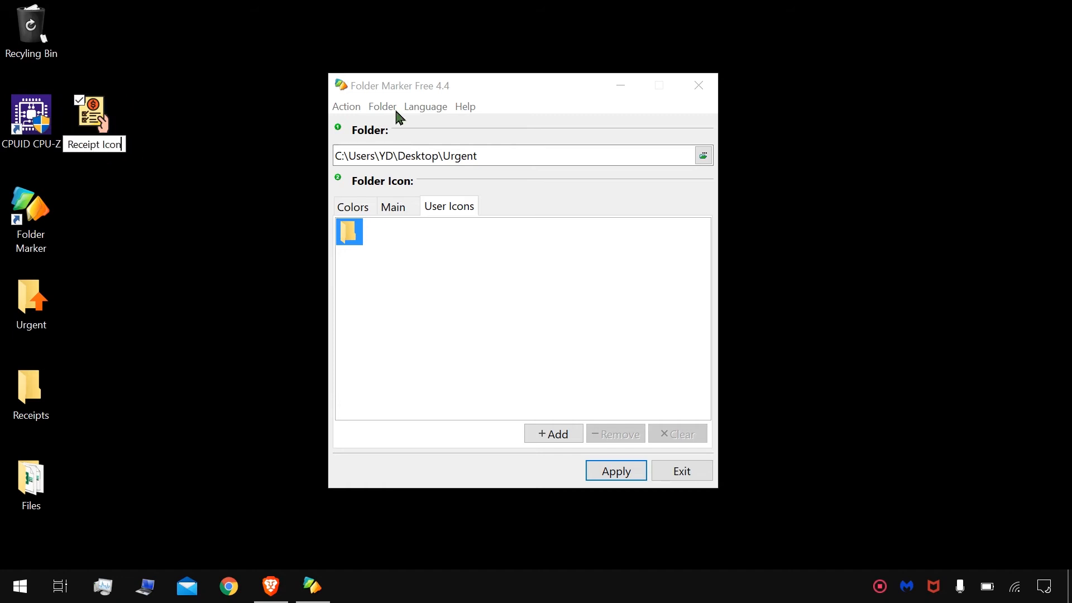
key("Return")
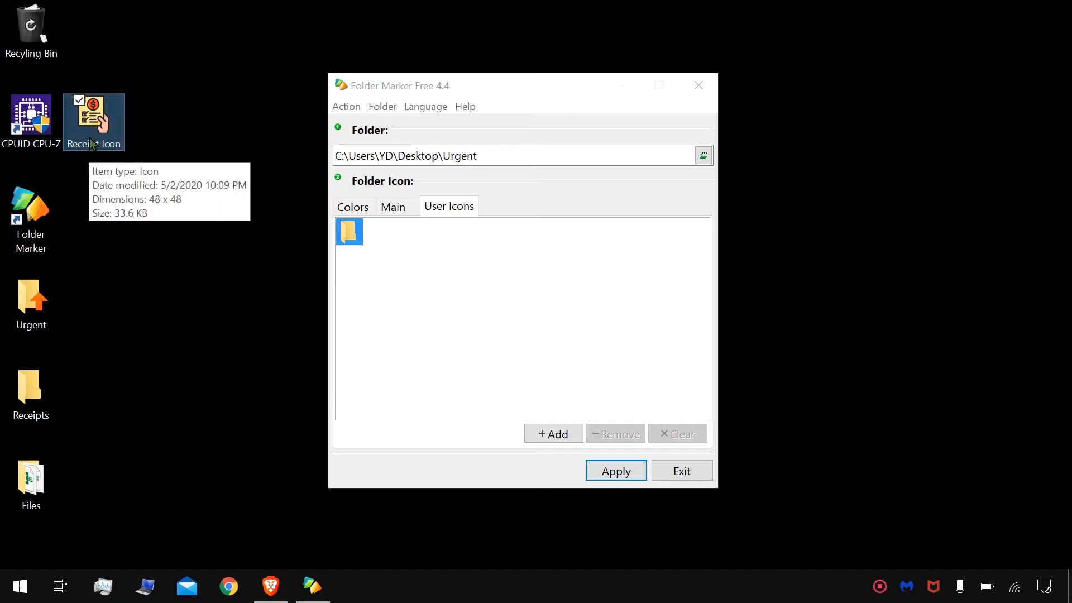
left_click_drag(92, 144, 101, 71)
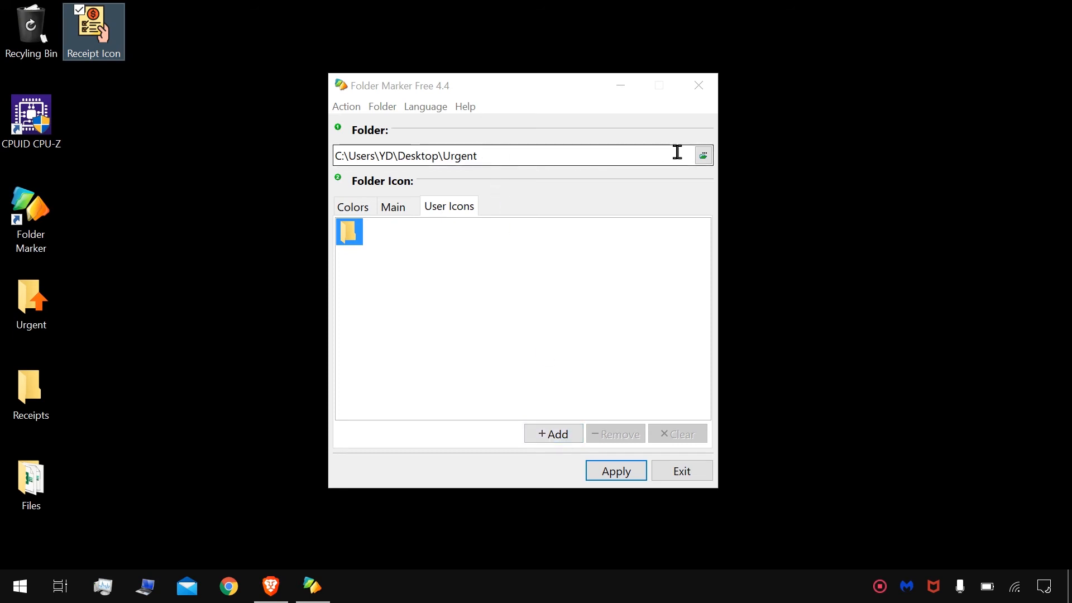
Set the Receipts folder on the Desktop as the target folder in Folder Marker
left_click(701, 162)
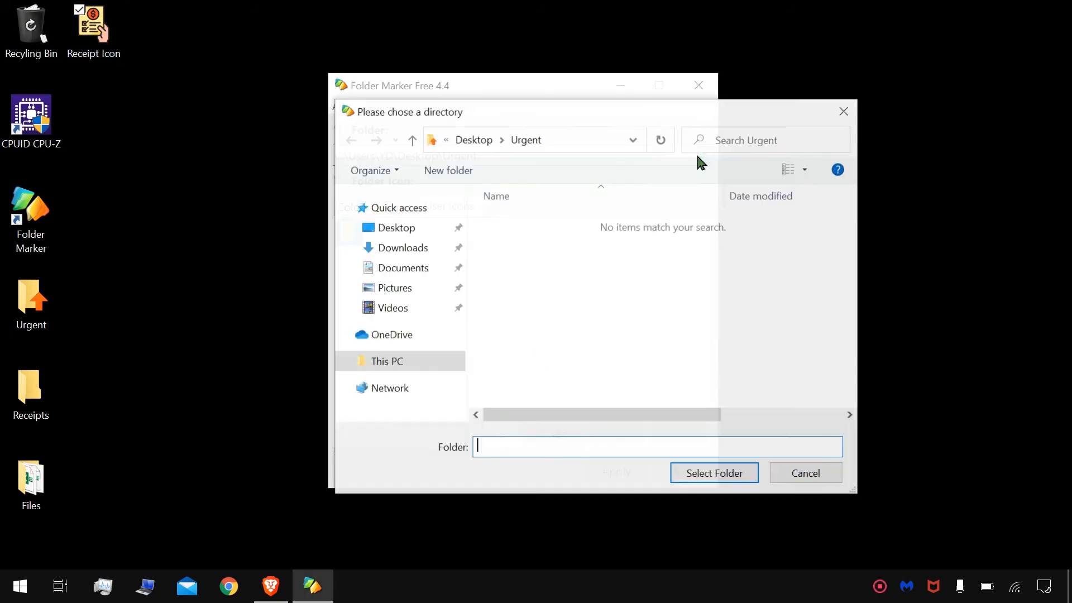
left_click(419, 241)
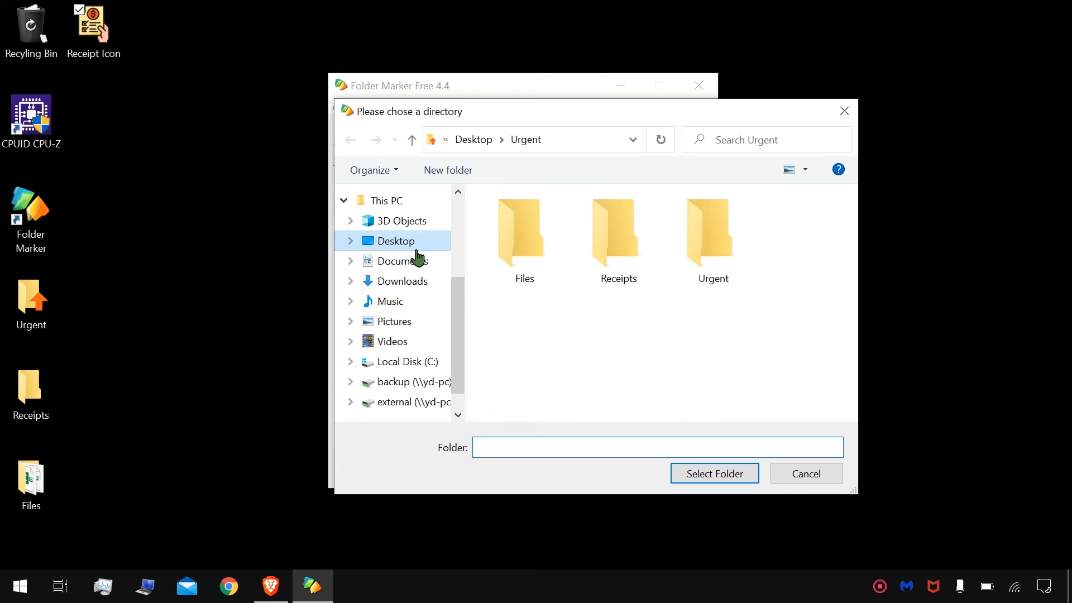
left_click(632, 255)
left_click(720, 478)
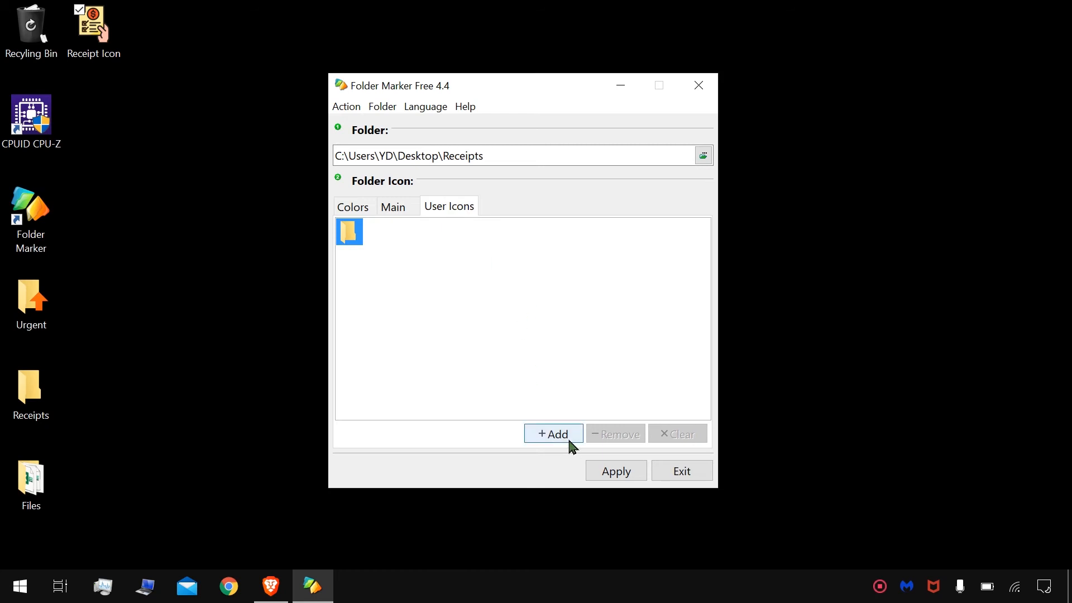
Add the receipt icon from Receipt Icon.ico on the Desktop to Folder Marker's user icons
left_click(572, 446)
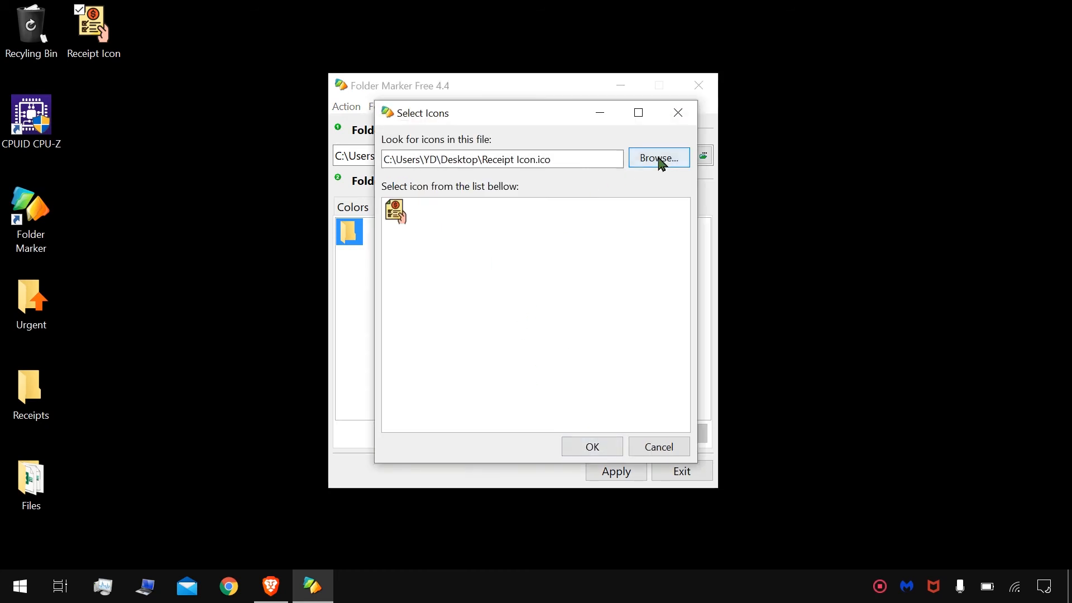
left_click(651, 166)
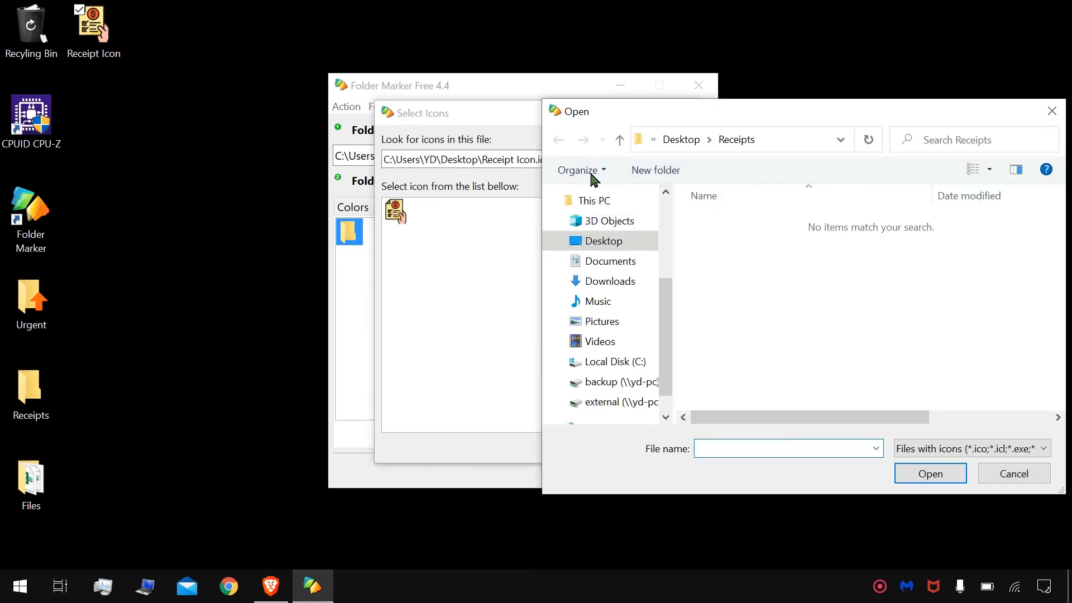
left_click(1051, 110)
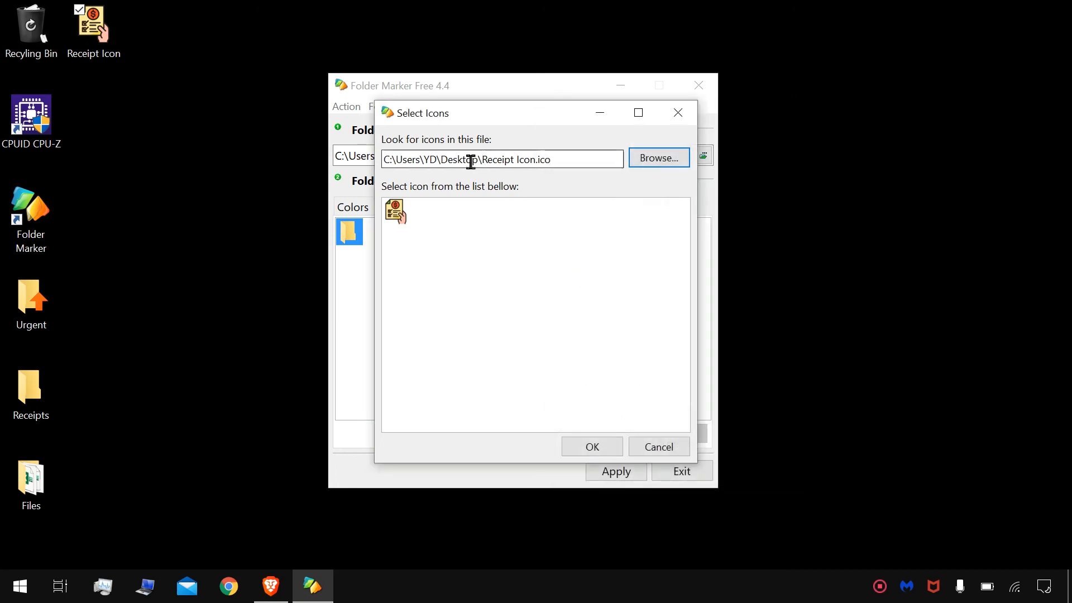
left_click(672, 157)
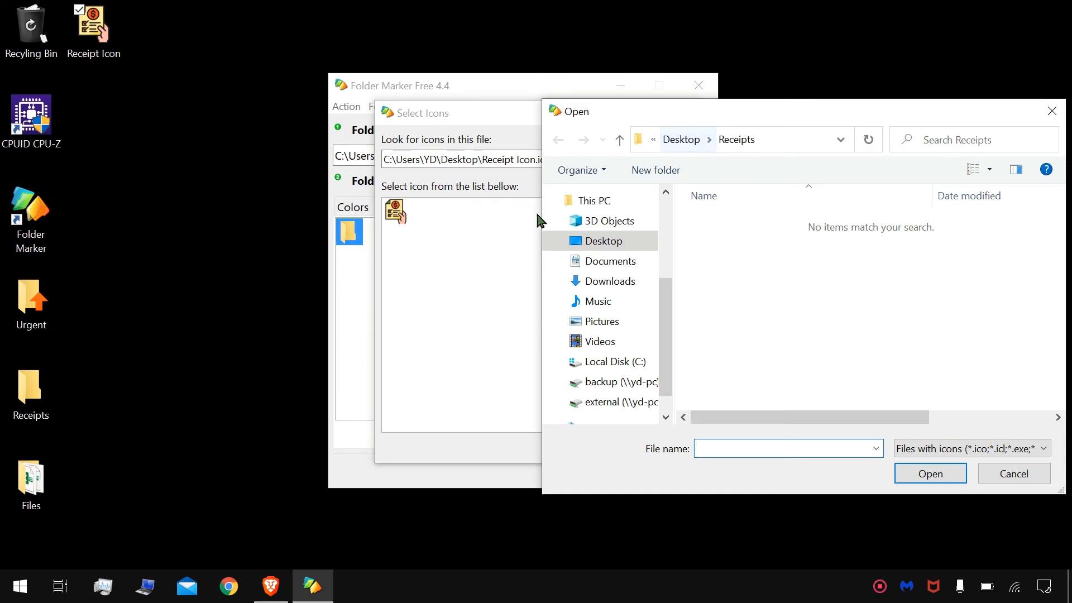
left_click(621, 256)
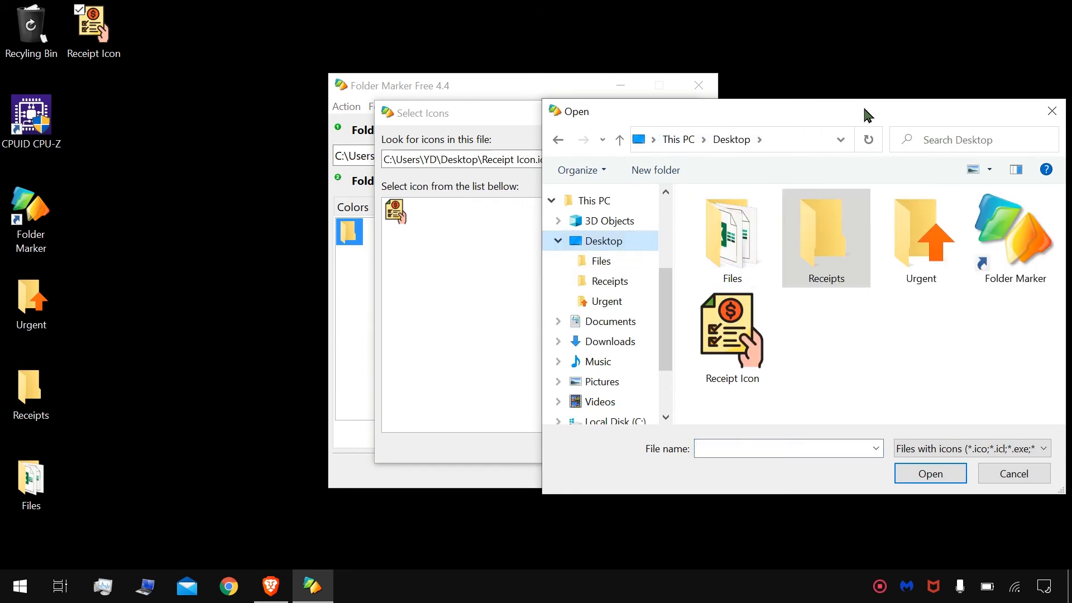
left_click_drag(866, 112, 657, 85)
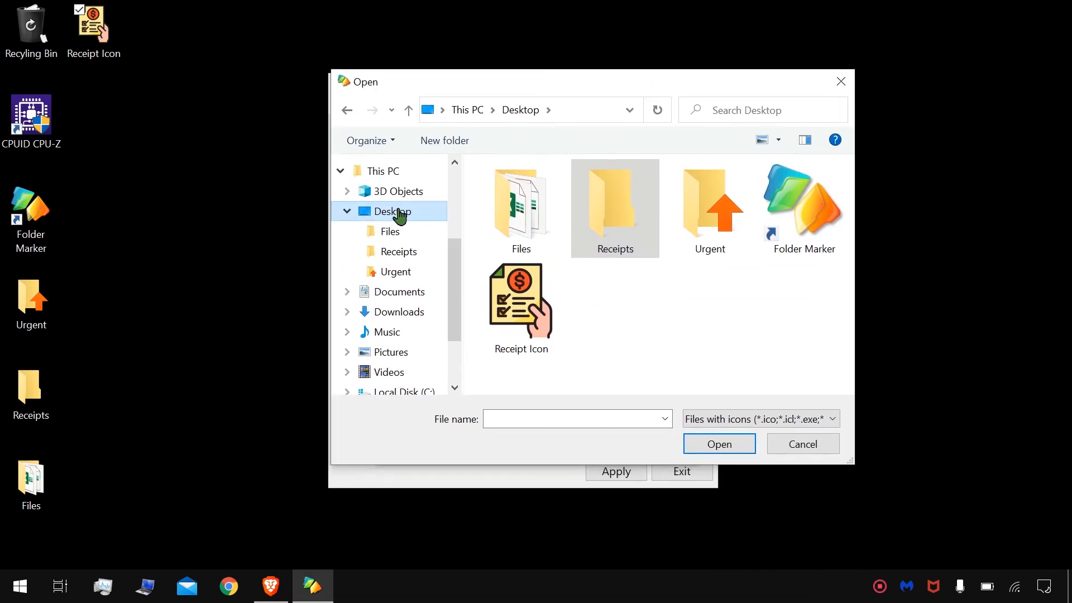
left_click(516, 315)
left_click(720, 452)
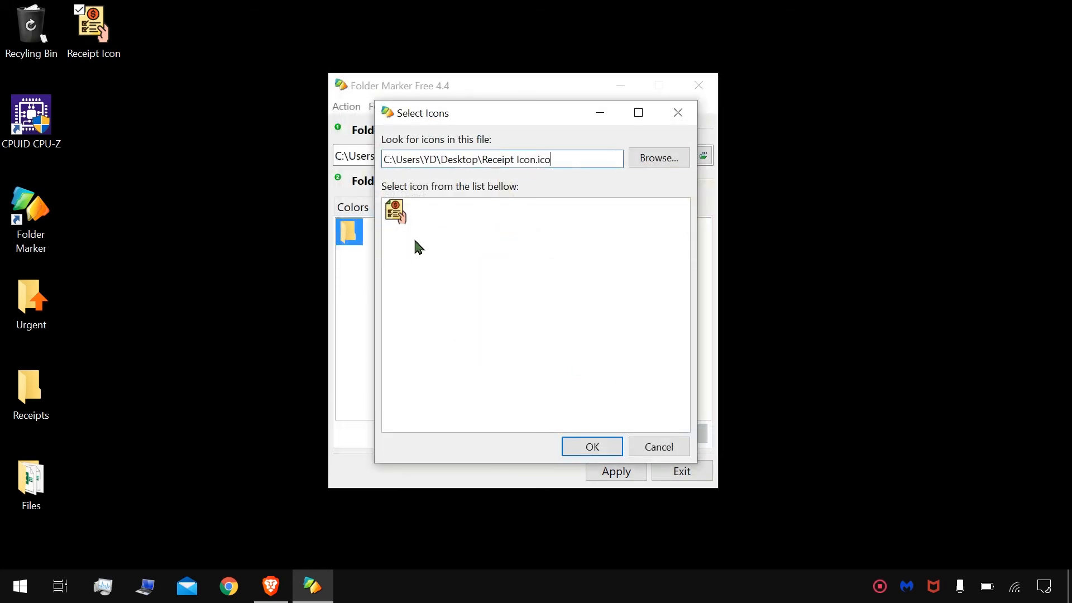
left_click(398, 215)
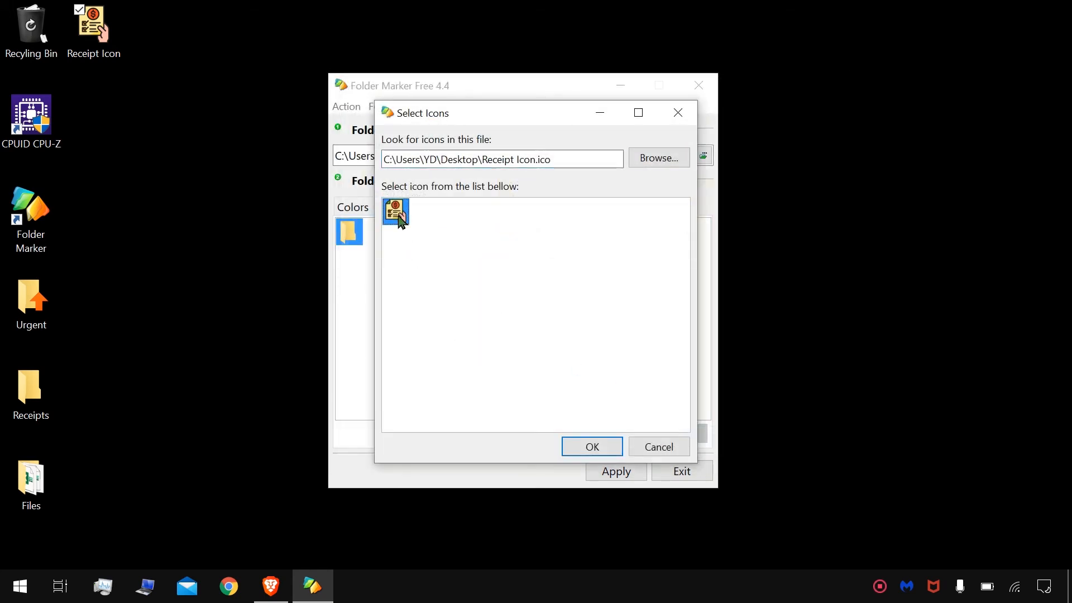
left_click(593, 447)
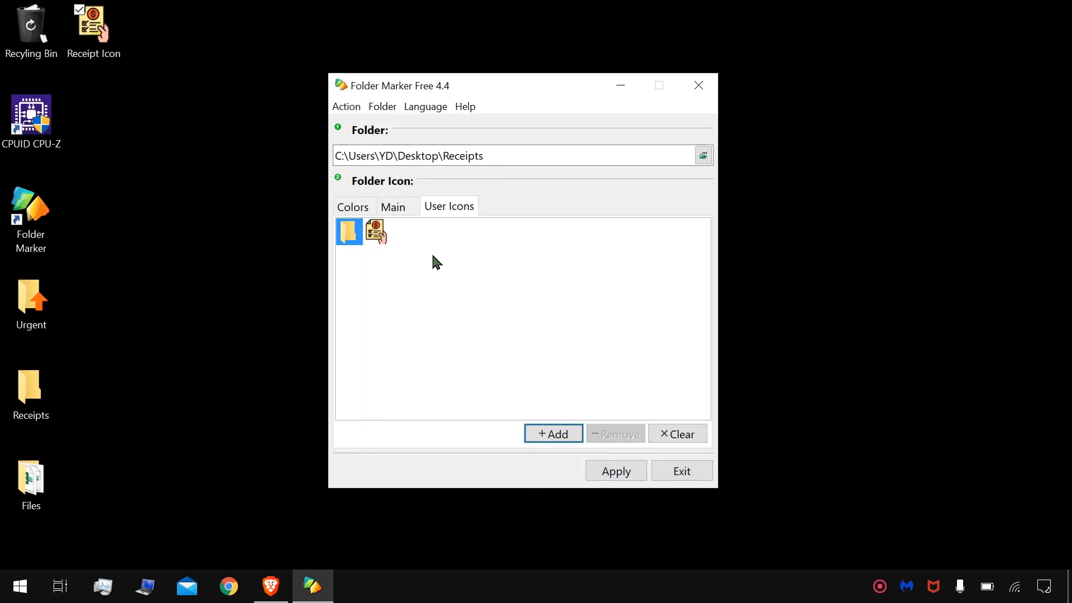
Apply the receipt user icon to the Receipts folder and move the folder to an empty area of the desktop beyond Folder Marker
left_click(376, 240)
left_click(614, 470)
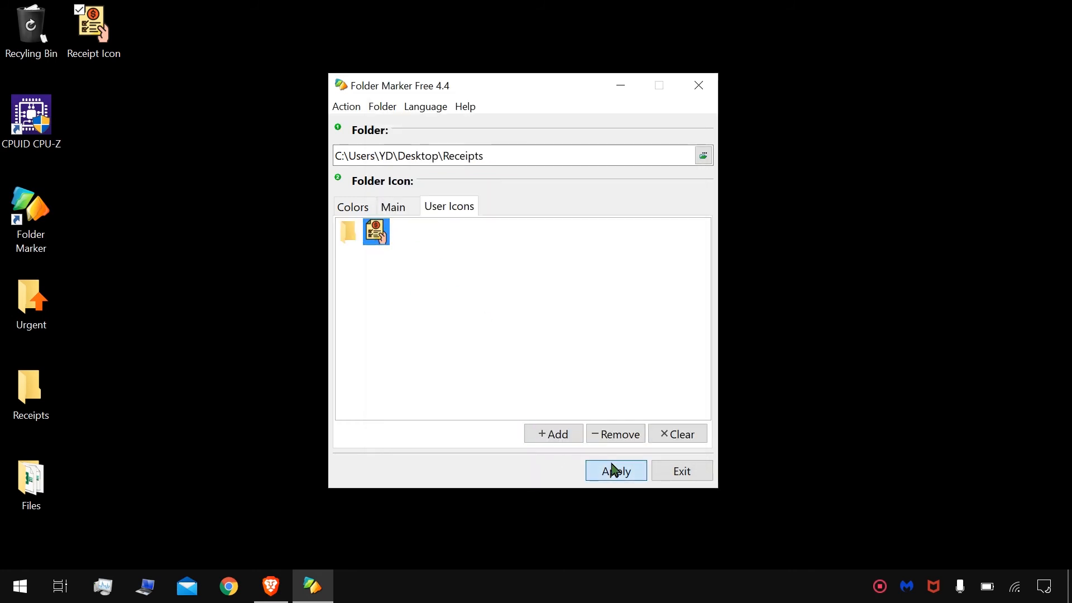
left_click(25, 397)
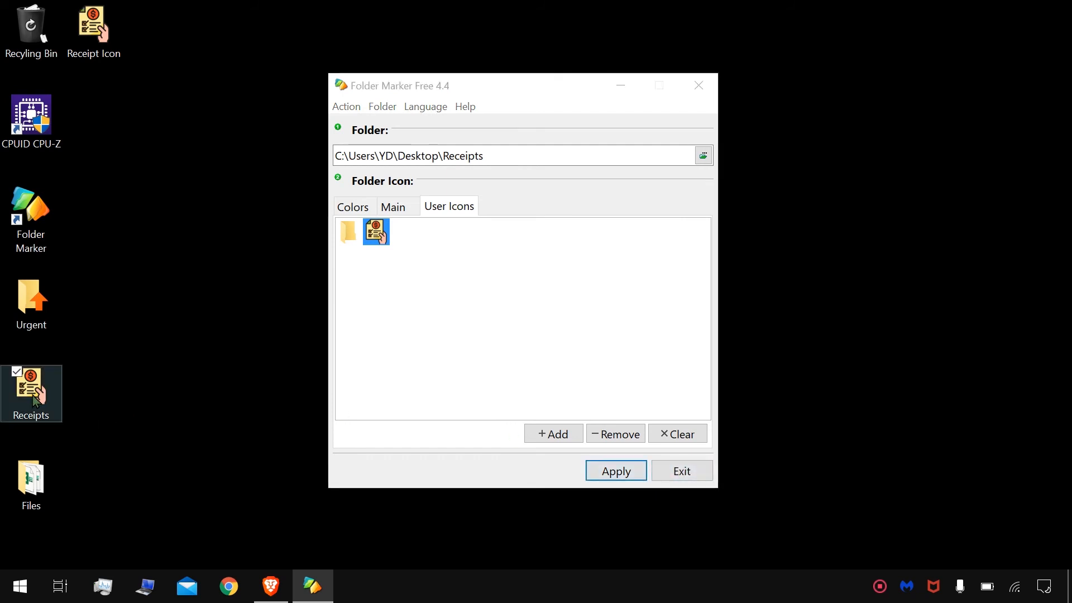
mouse_move(25, 398)
left_mouse_down()
mouse_move(72, 383)
mouse_move(146, 248)
mouse_move(854, 97)
mouse_move(894, 67)
mouse_move(760, 34)
mouse_move(764, 48)
mouse_move(792, 47)
left_mouse_up()
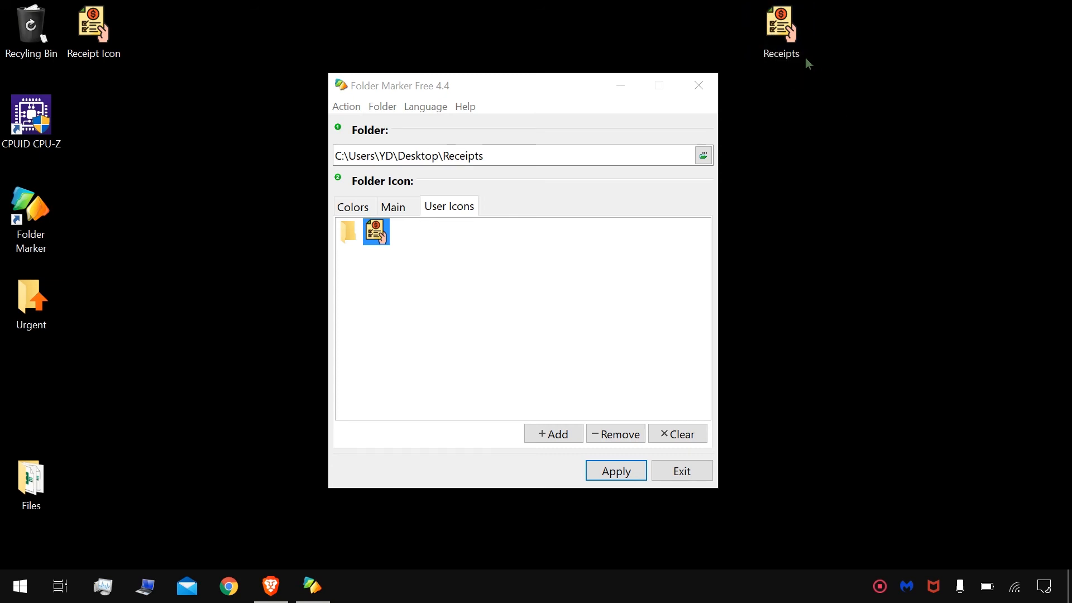
Create a Microsoft Word document named Receipt 1 inside the Receipts folder and close the folder window
double_click(786, 42)
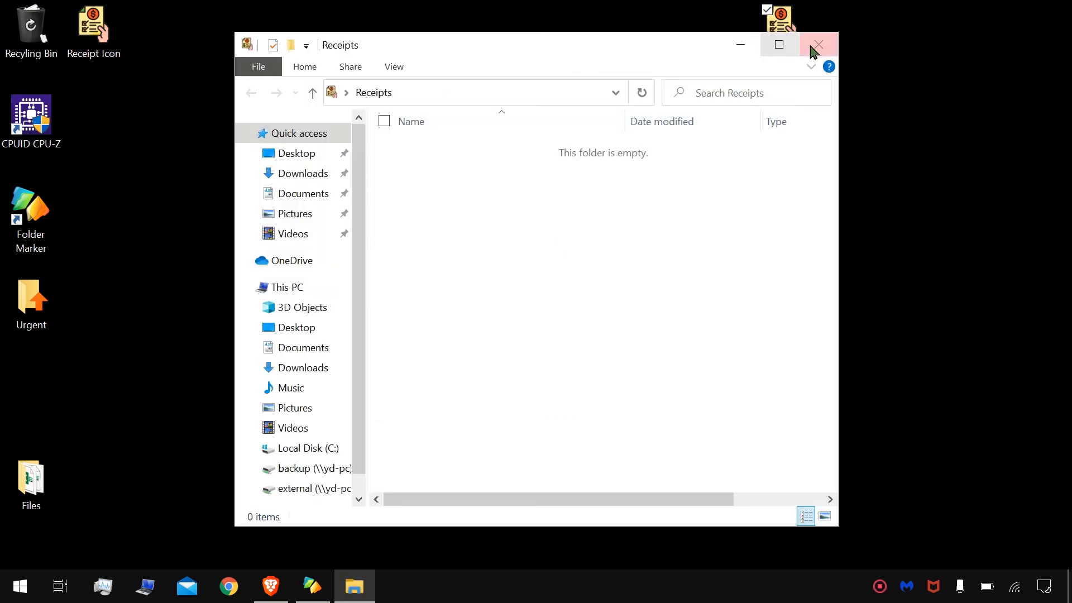
right_click(595, 222)
mouse_move(546, 423)
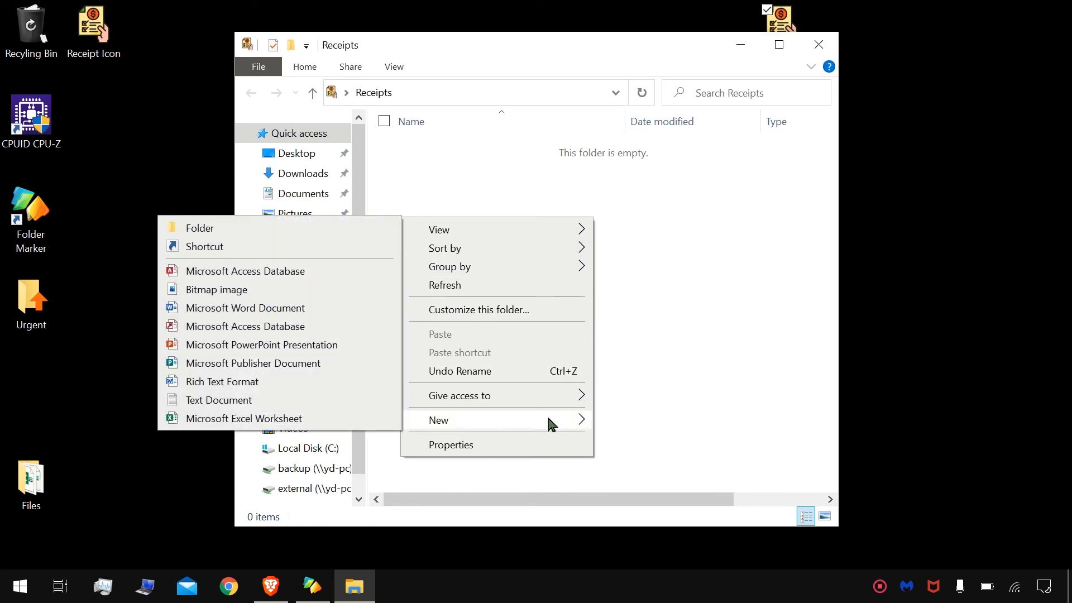
left_click(311, 317)
type("Rce")
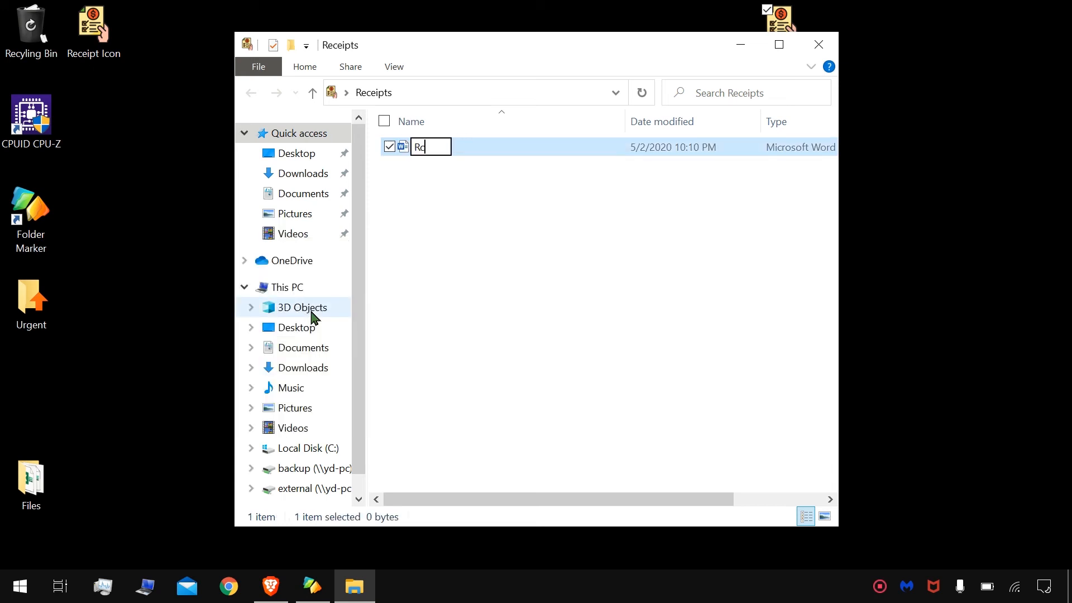
key("BackSpace")
type("ei")
key("BackSpace")
key("BackSpace")
key("BackSpace")
type("eceie")
key("BackSpace")
key("BackSpace")
type("ipt 1")
key("Return")
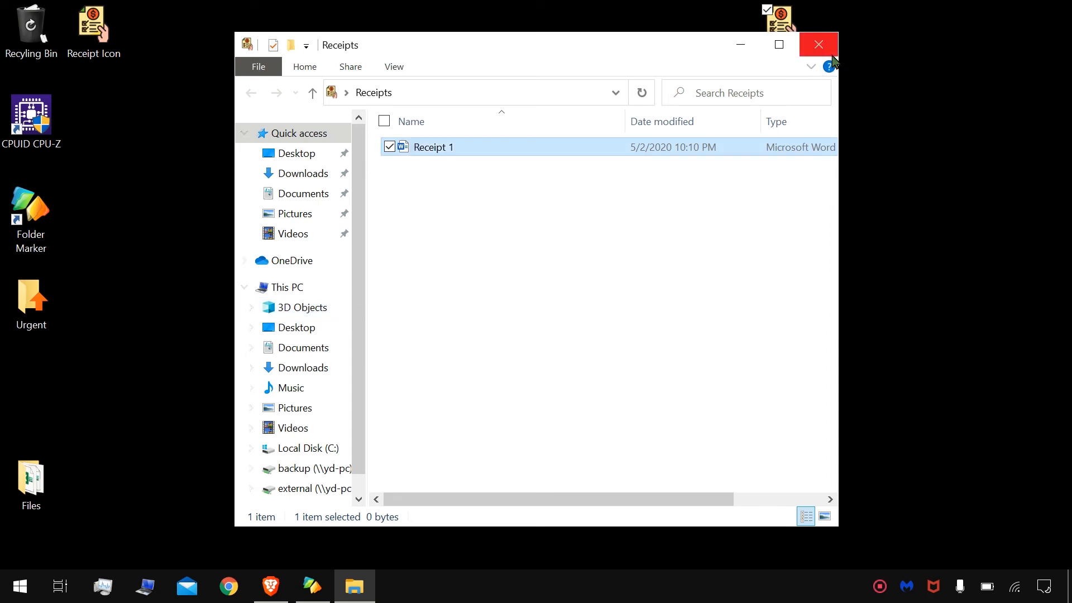
left_click(818, 44)
Move the Receipts folder from the desktop into Pictures and open it there to check its contents
left_click_drag(790, 32, 852, 124)
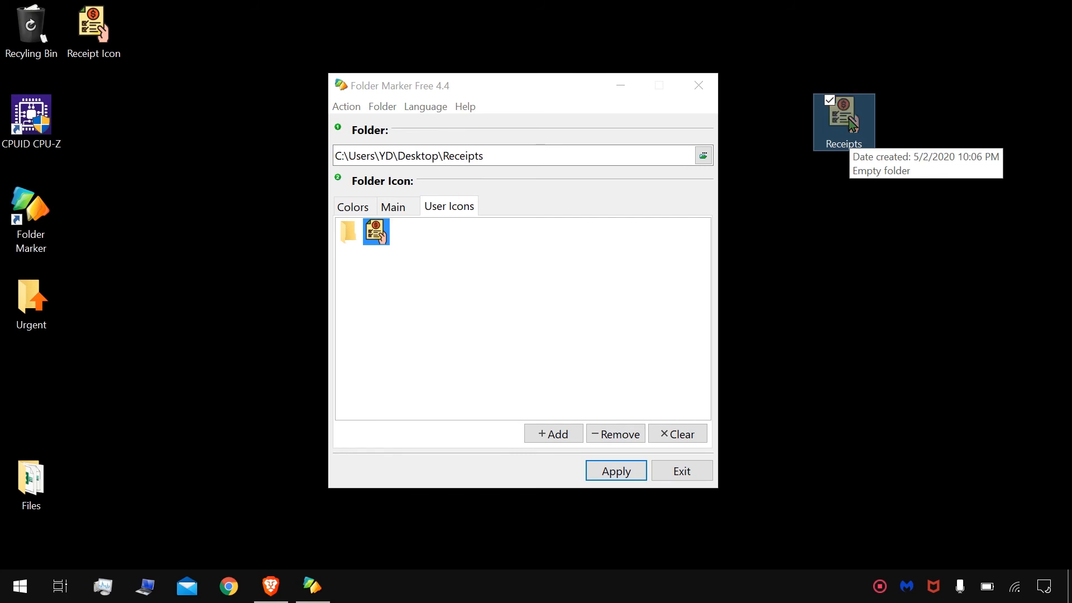
left_click(155, 584)
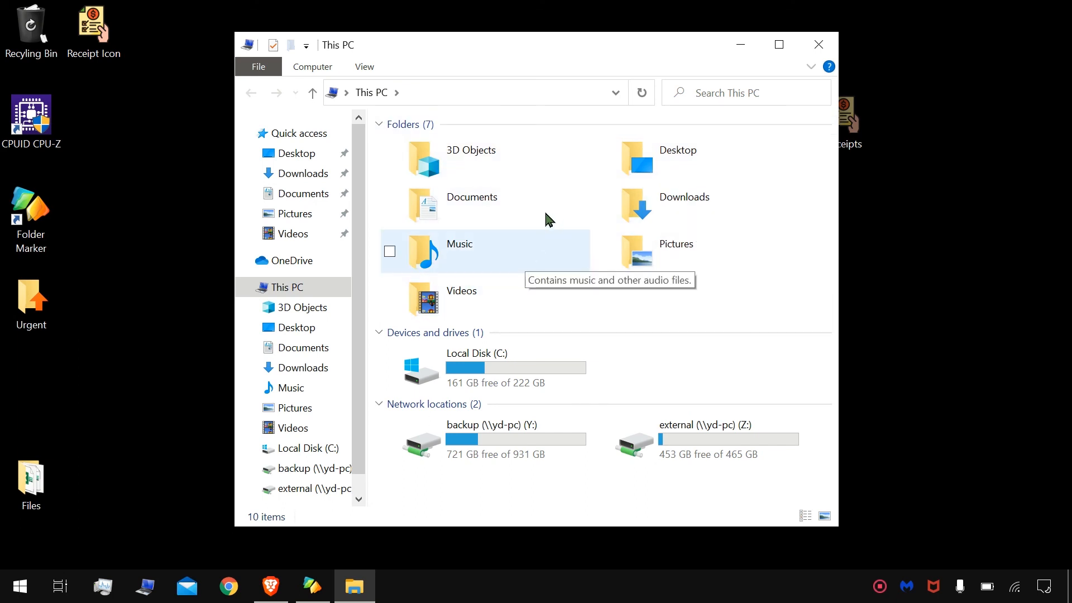
double_click(689, 246)
key("ctrl+v")
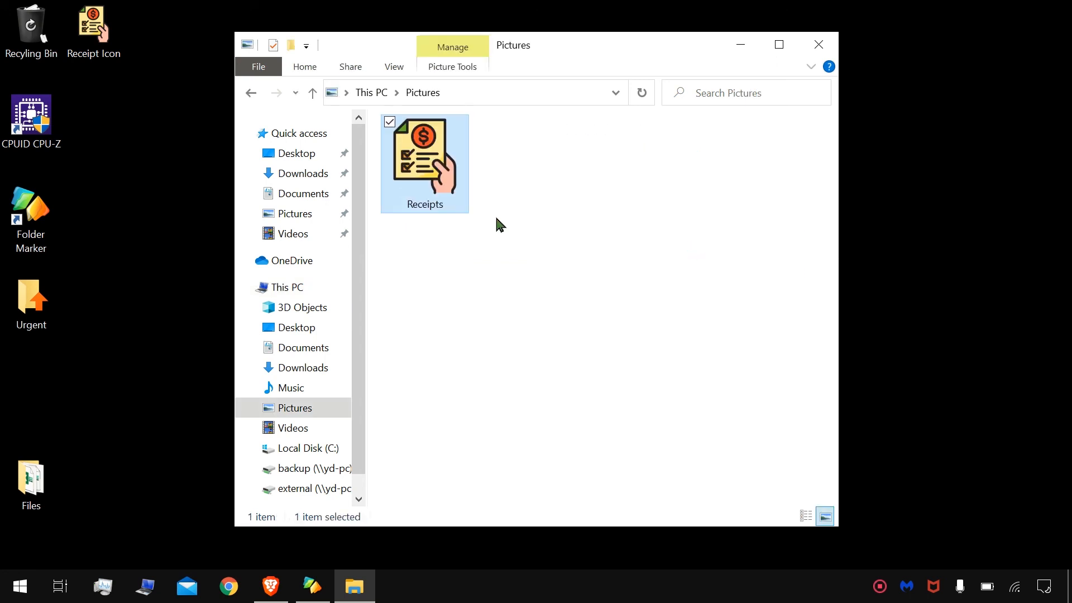
left_click(507, 301)
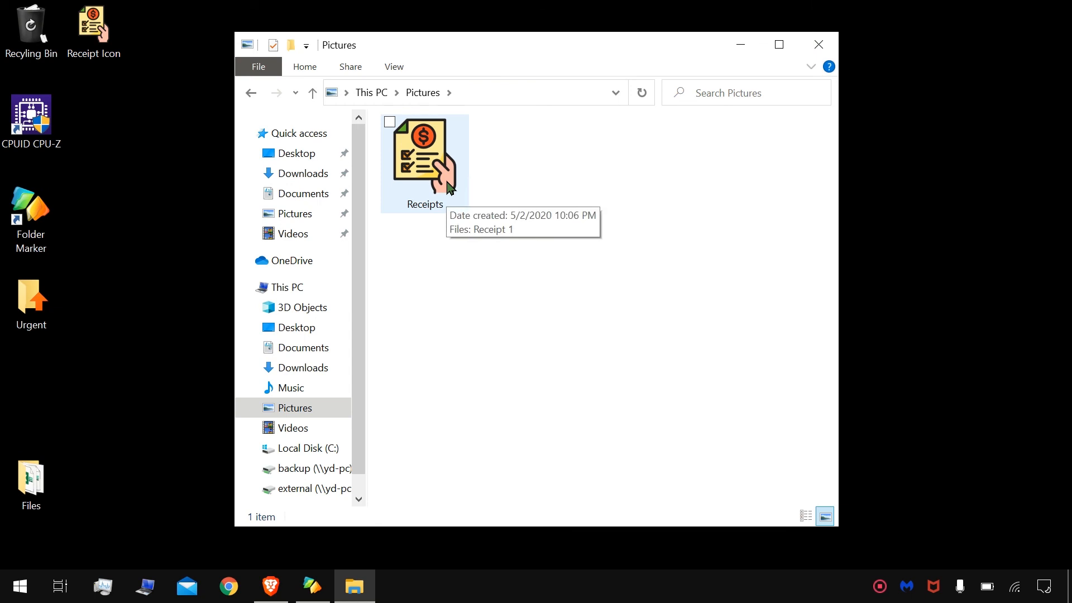
double_click(450, 187)
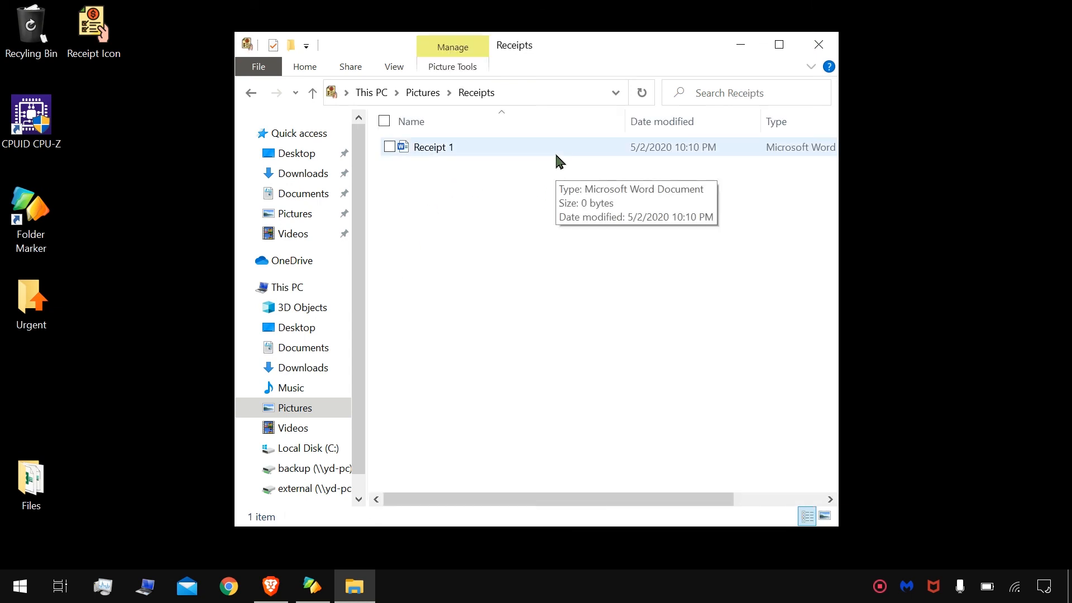
left_click(818, 44)
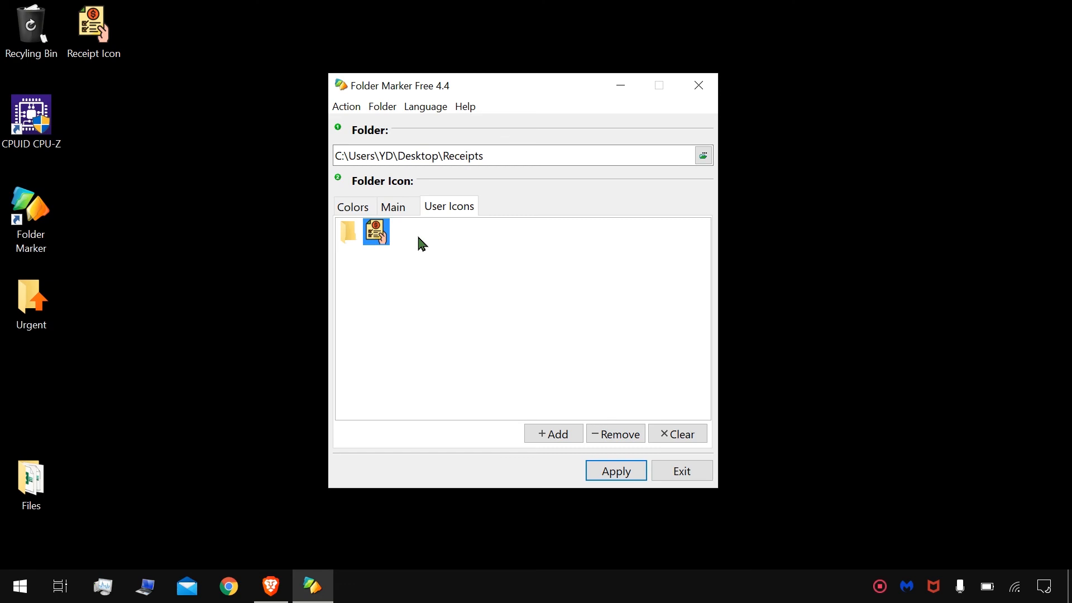
Switch to the browser, look back over Flaticon's receipt search results and return to the Flaticon home page
left_click(271, 586)
left_click(296, 12)
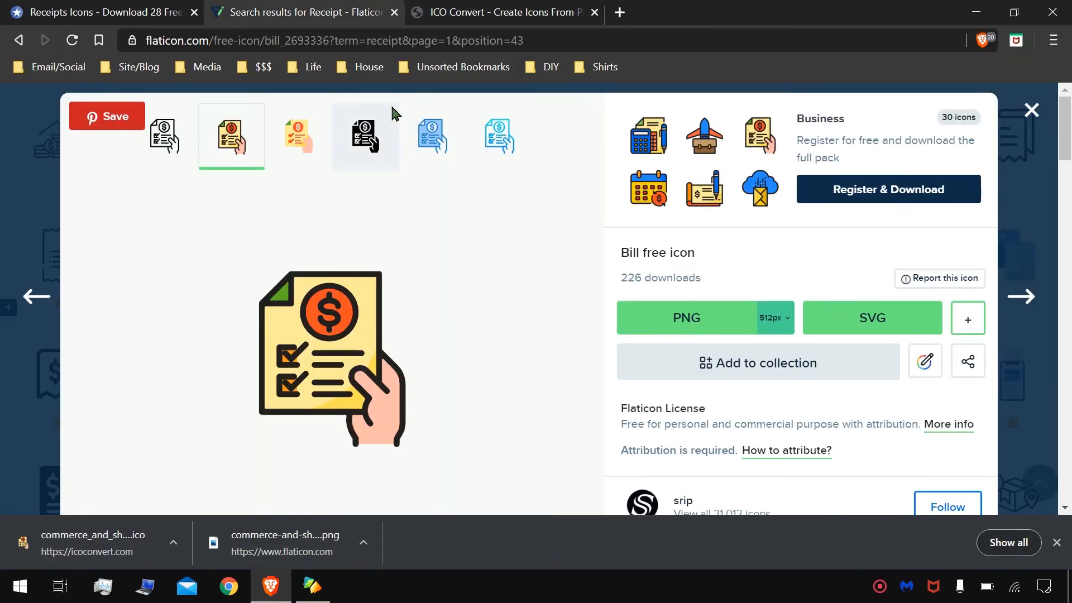
left_click(1030, 111)
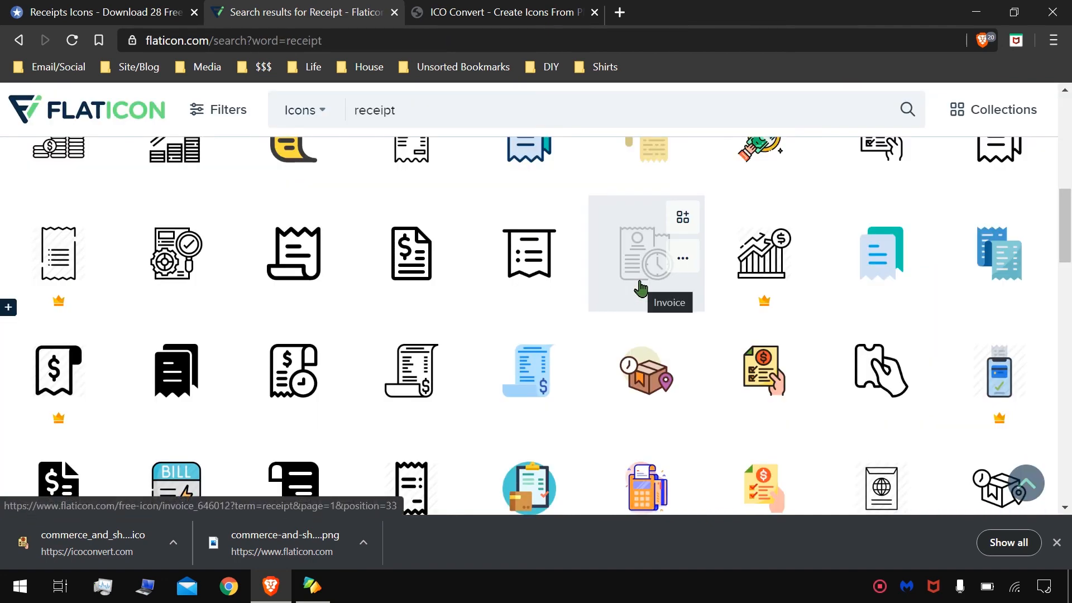
scroll(565, 234, "up", 5)
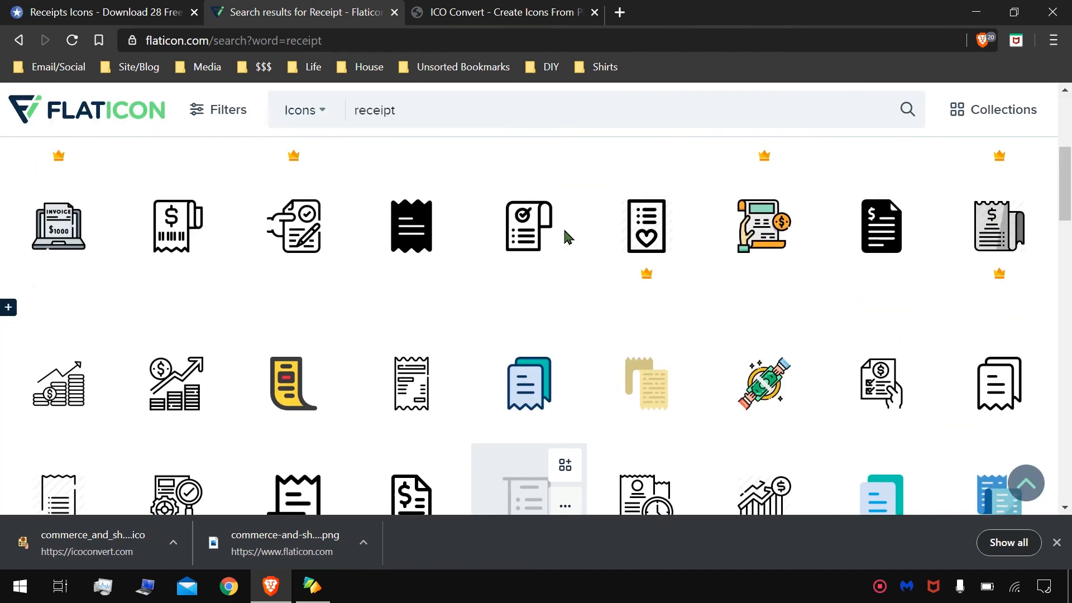
scroll(565, 235, "up", 3)
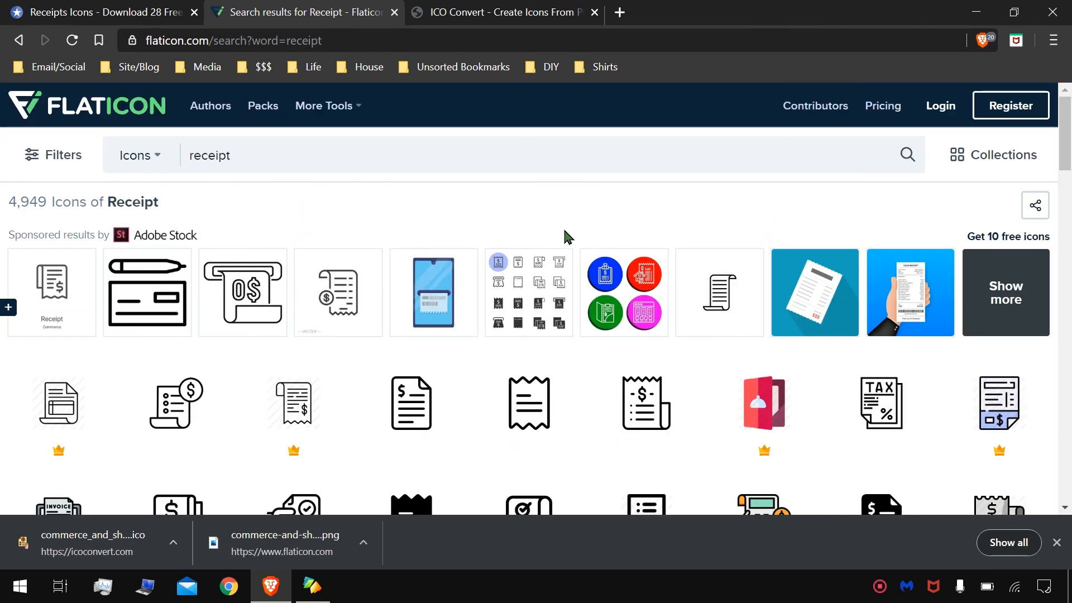
left_click(62, 117)
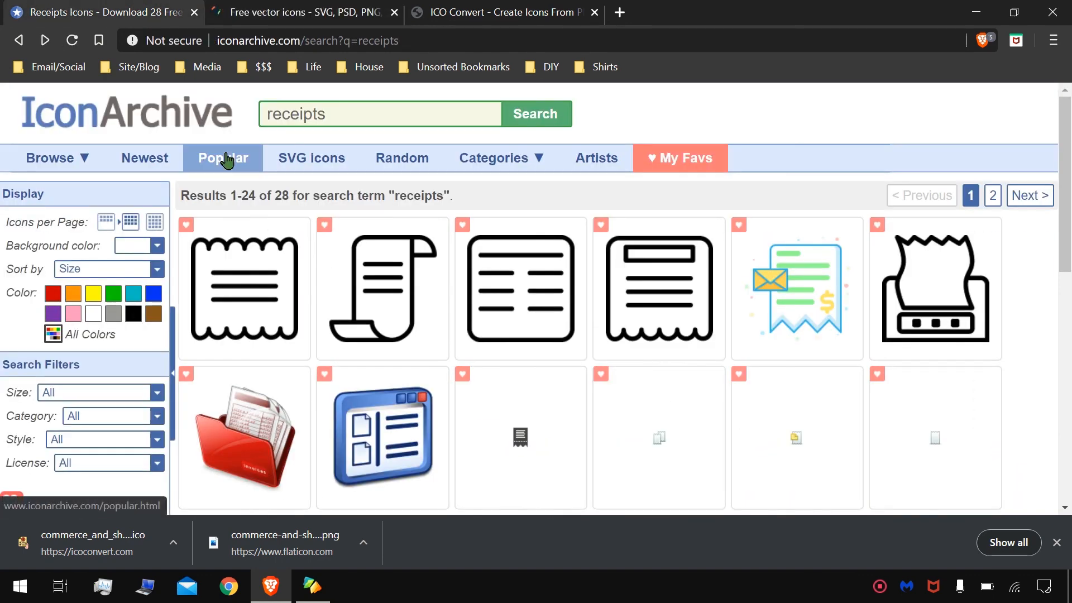
Return to the IconArchive home page and view its options for browsing icon sets
double_click(367, 111)
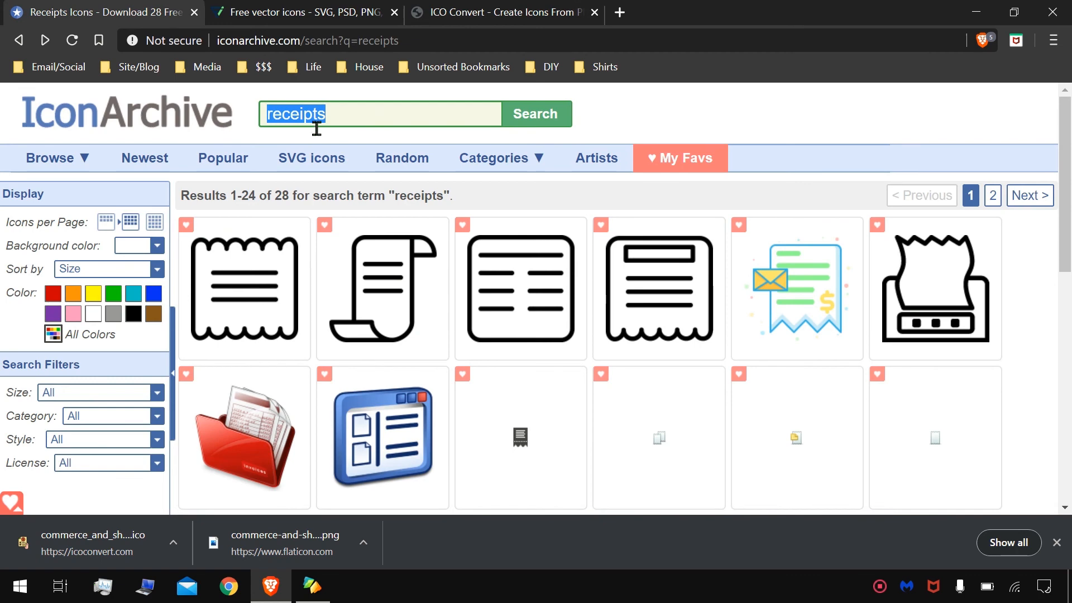
left_click(115, 114)
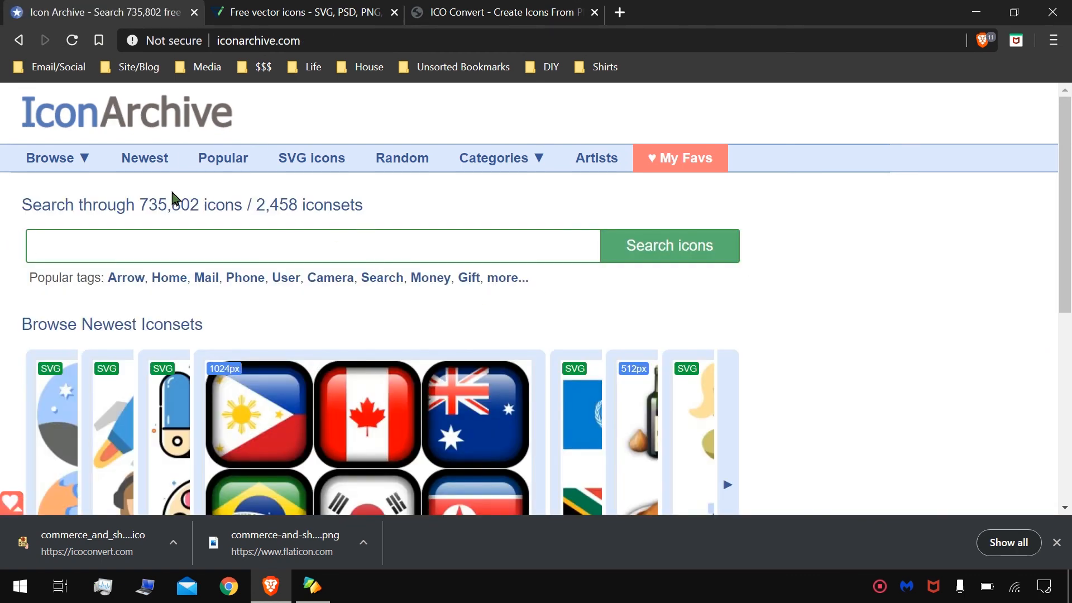
mouse_move(79, 158)
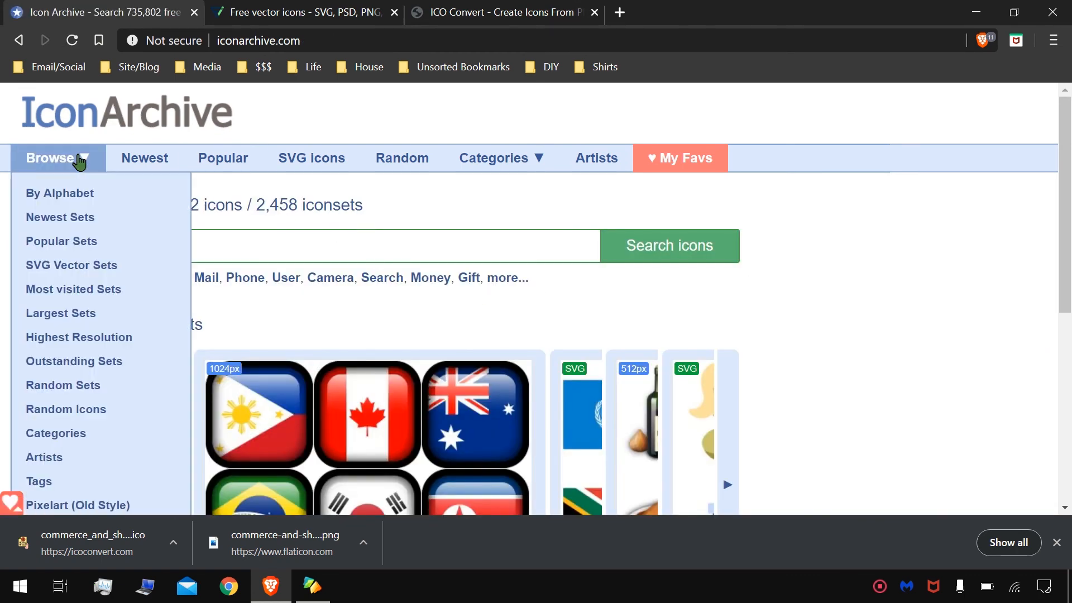
Look through the icon packs on the Flaticon home page and return to its search field
left_click(278, 7)
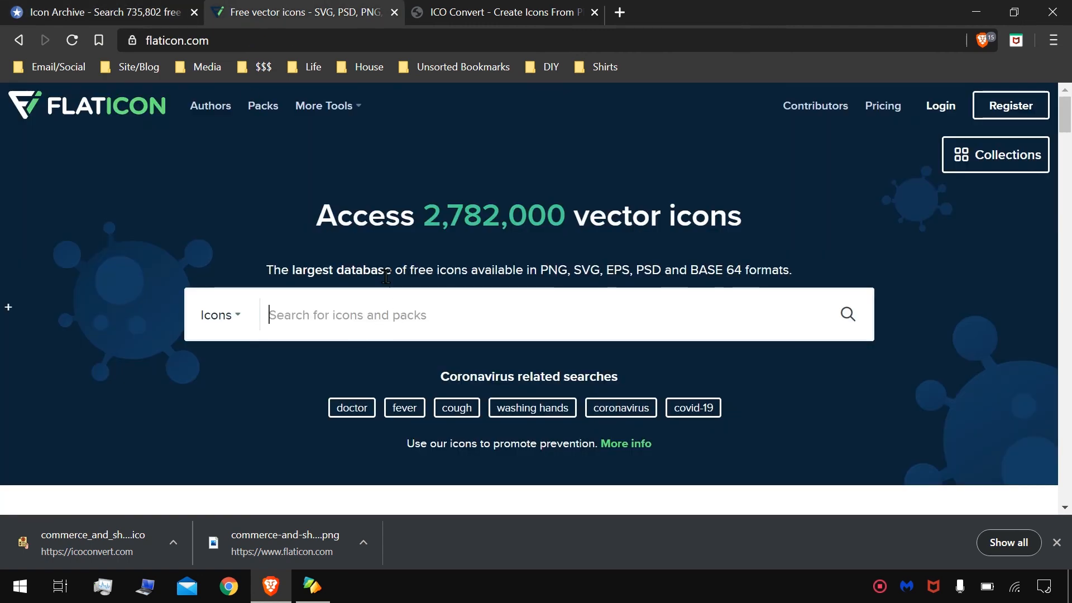
scroll(512, 320, "down", 5)
scroll(514, 322, "down", 3)
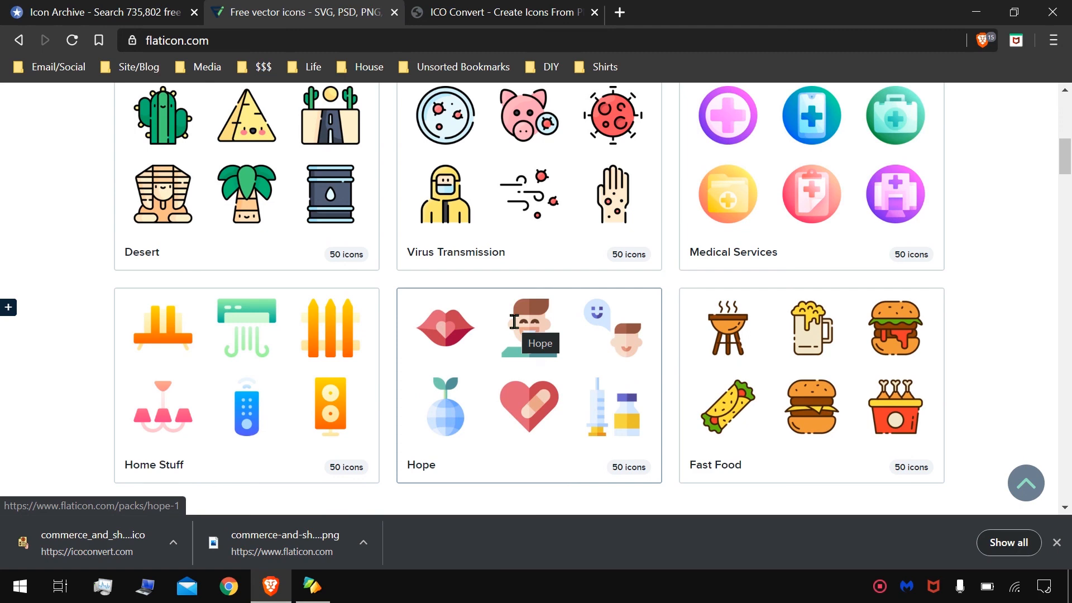
scroll(514, 322, "down", 3)
scroll(514, 321, "up", 10)
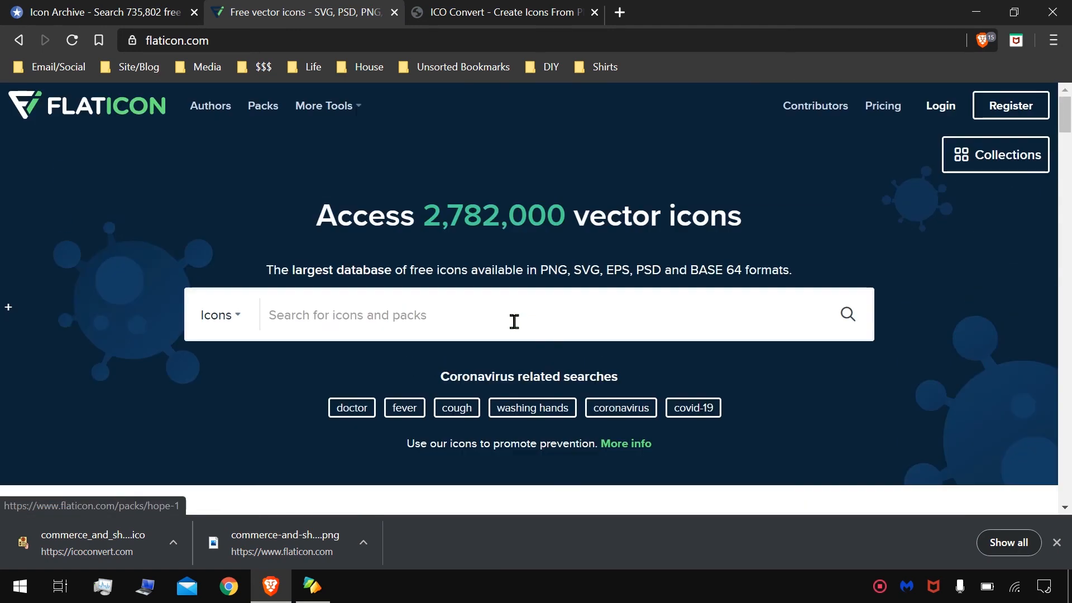
left_click(597, 320)
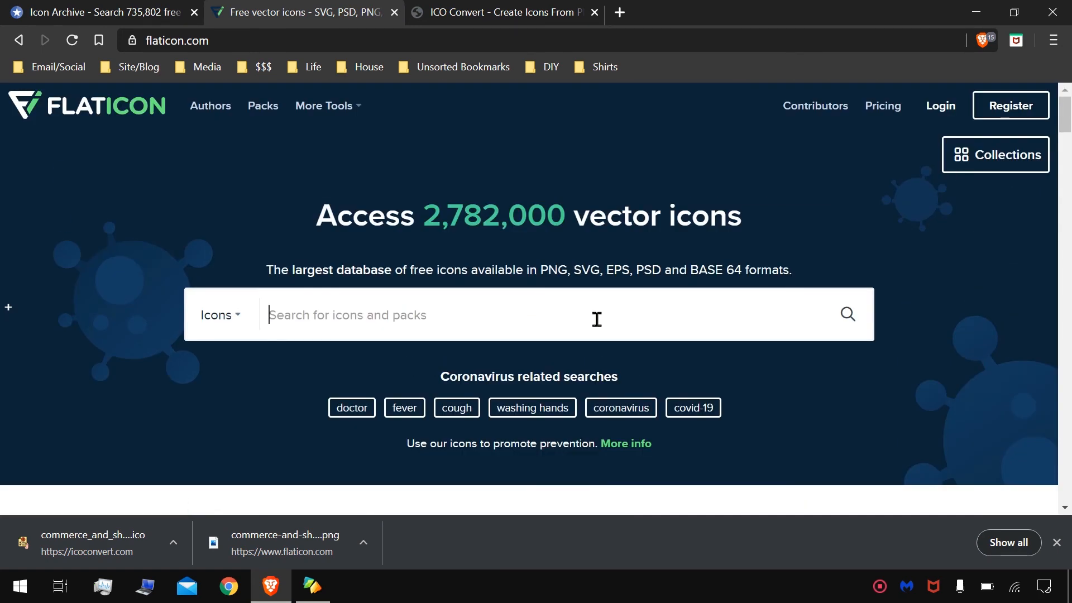
Return to Folder Marker and select the default yellow folder among the color icons
left_click(976, 12)
left_click(367, 211)
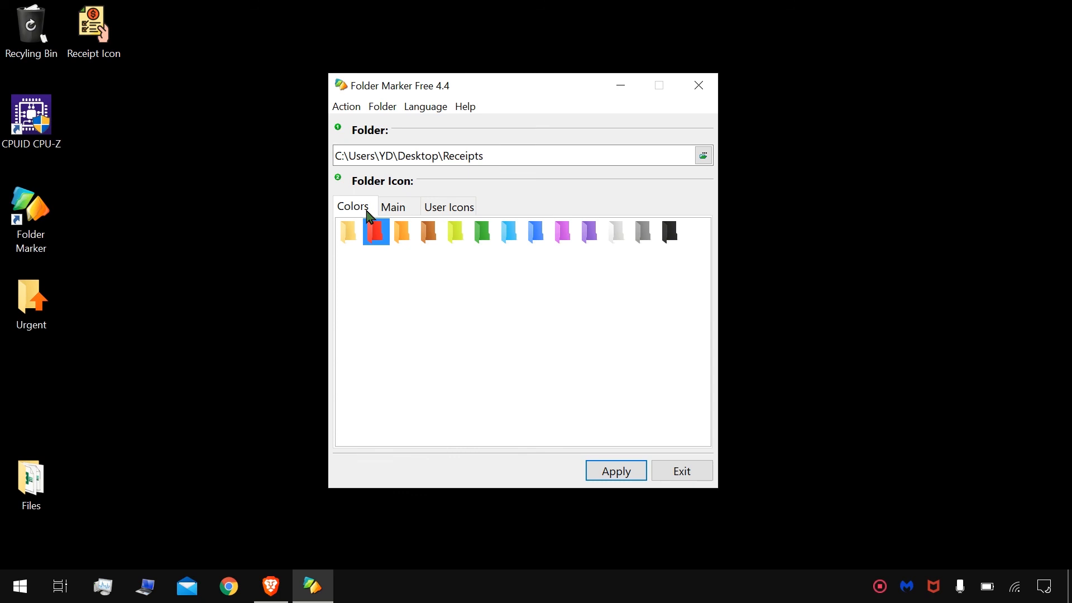
left_click(350, 237)
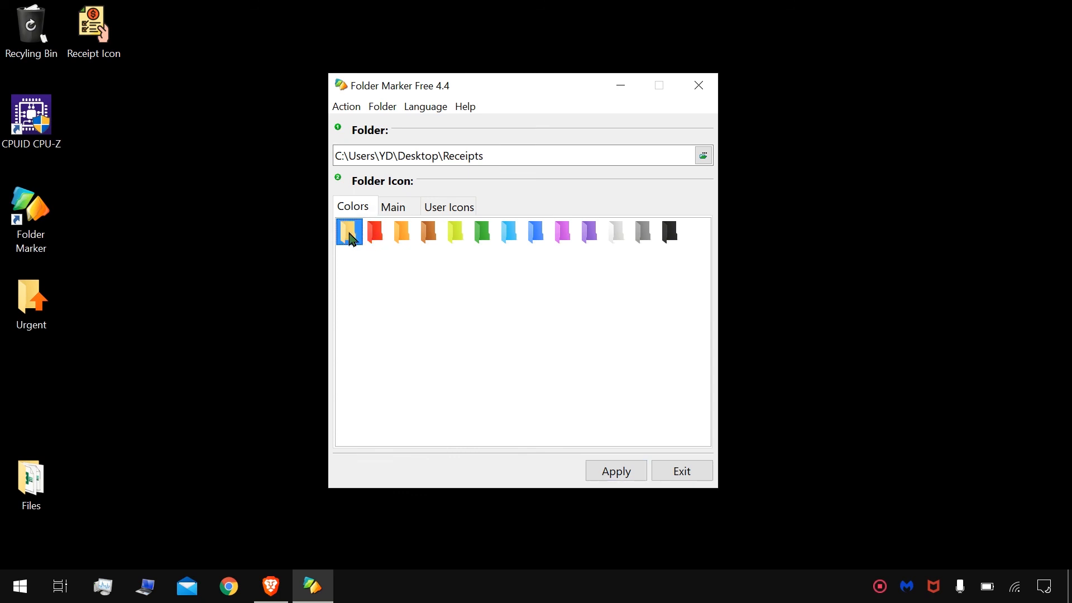